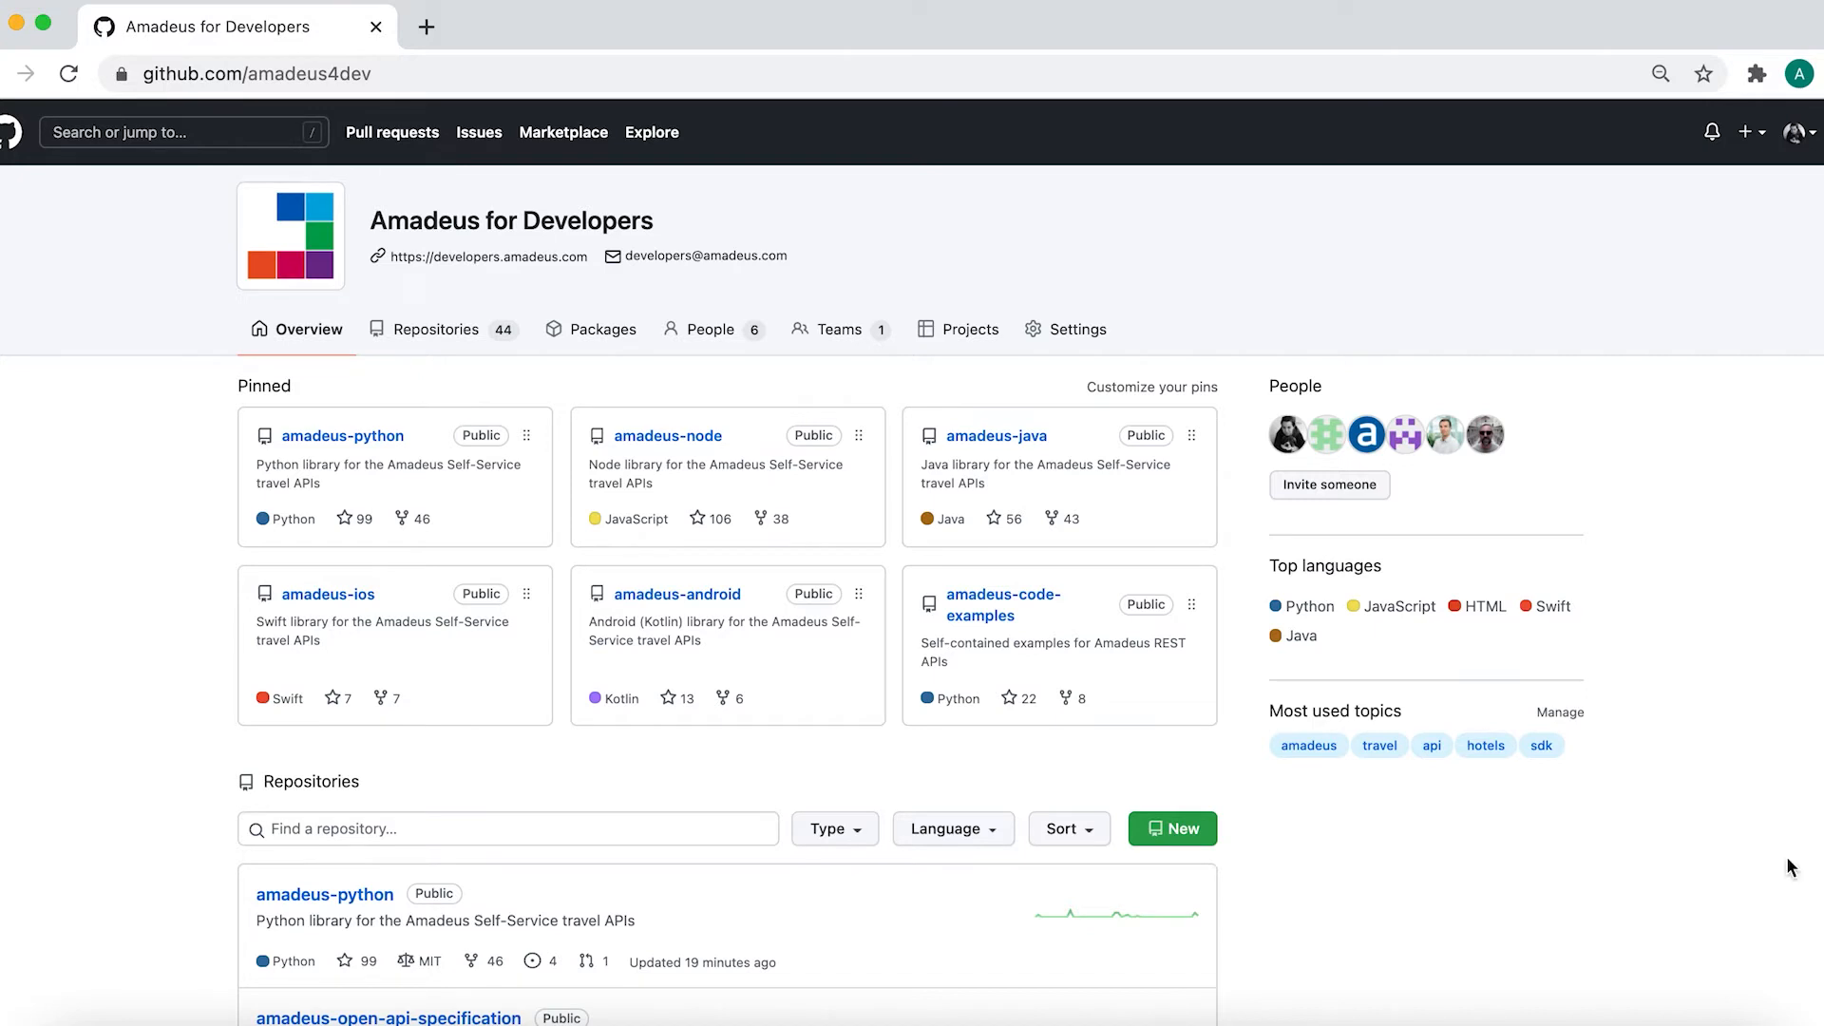
# View the pip install amadeus command and the Getting Started example in the amadeus-python README
pyautogui.click(364, 437)
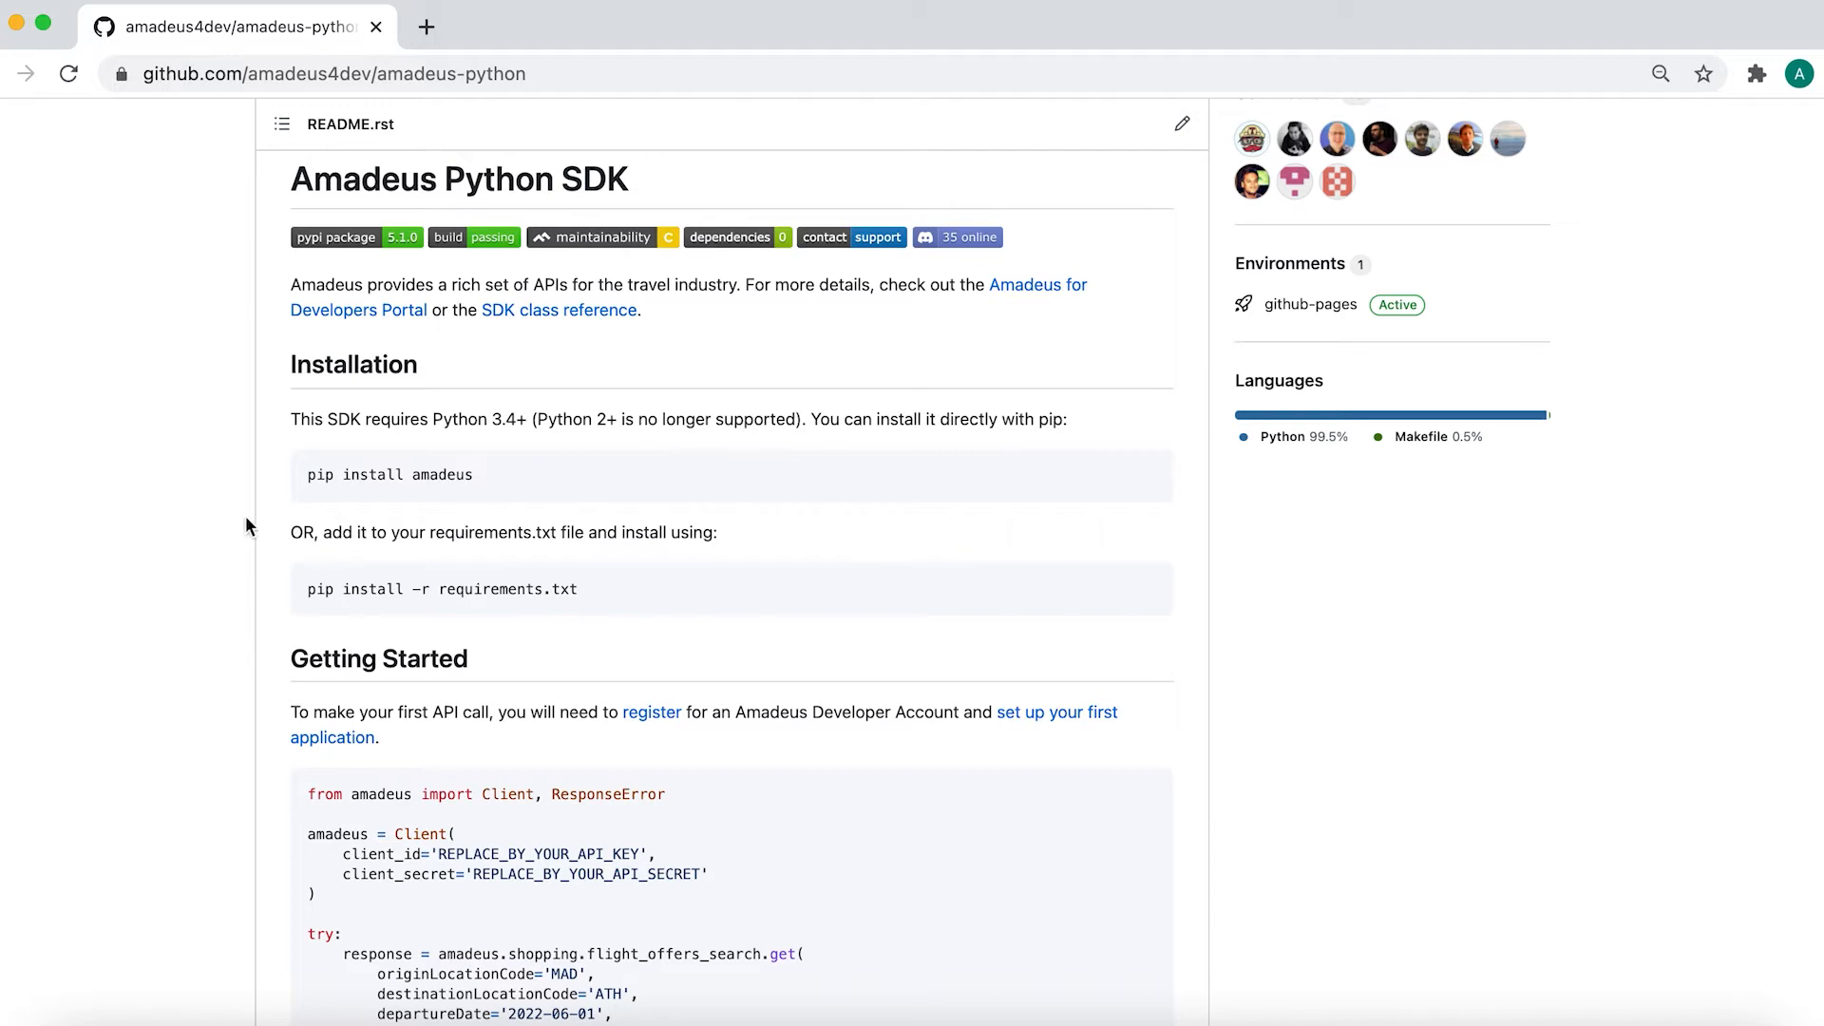
pyautogui.tripleClick(336, 475)
pyautogui.click(168, 552)
pyautogui.scroll(-3, 168, 551)
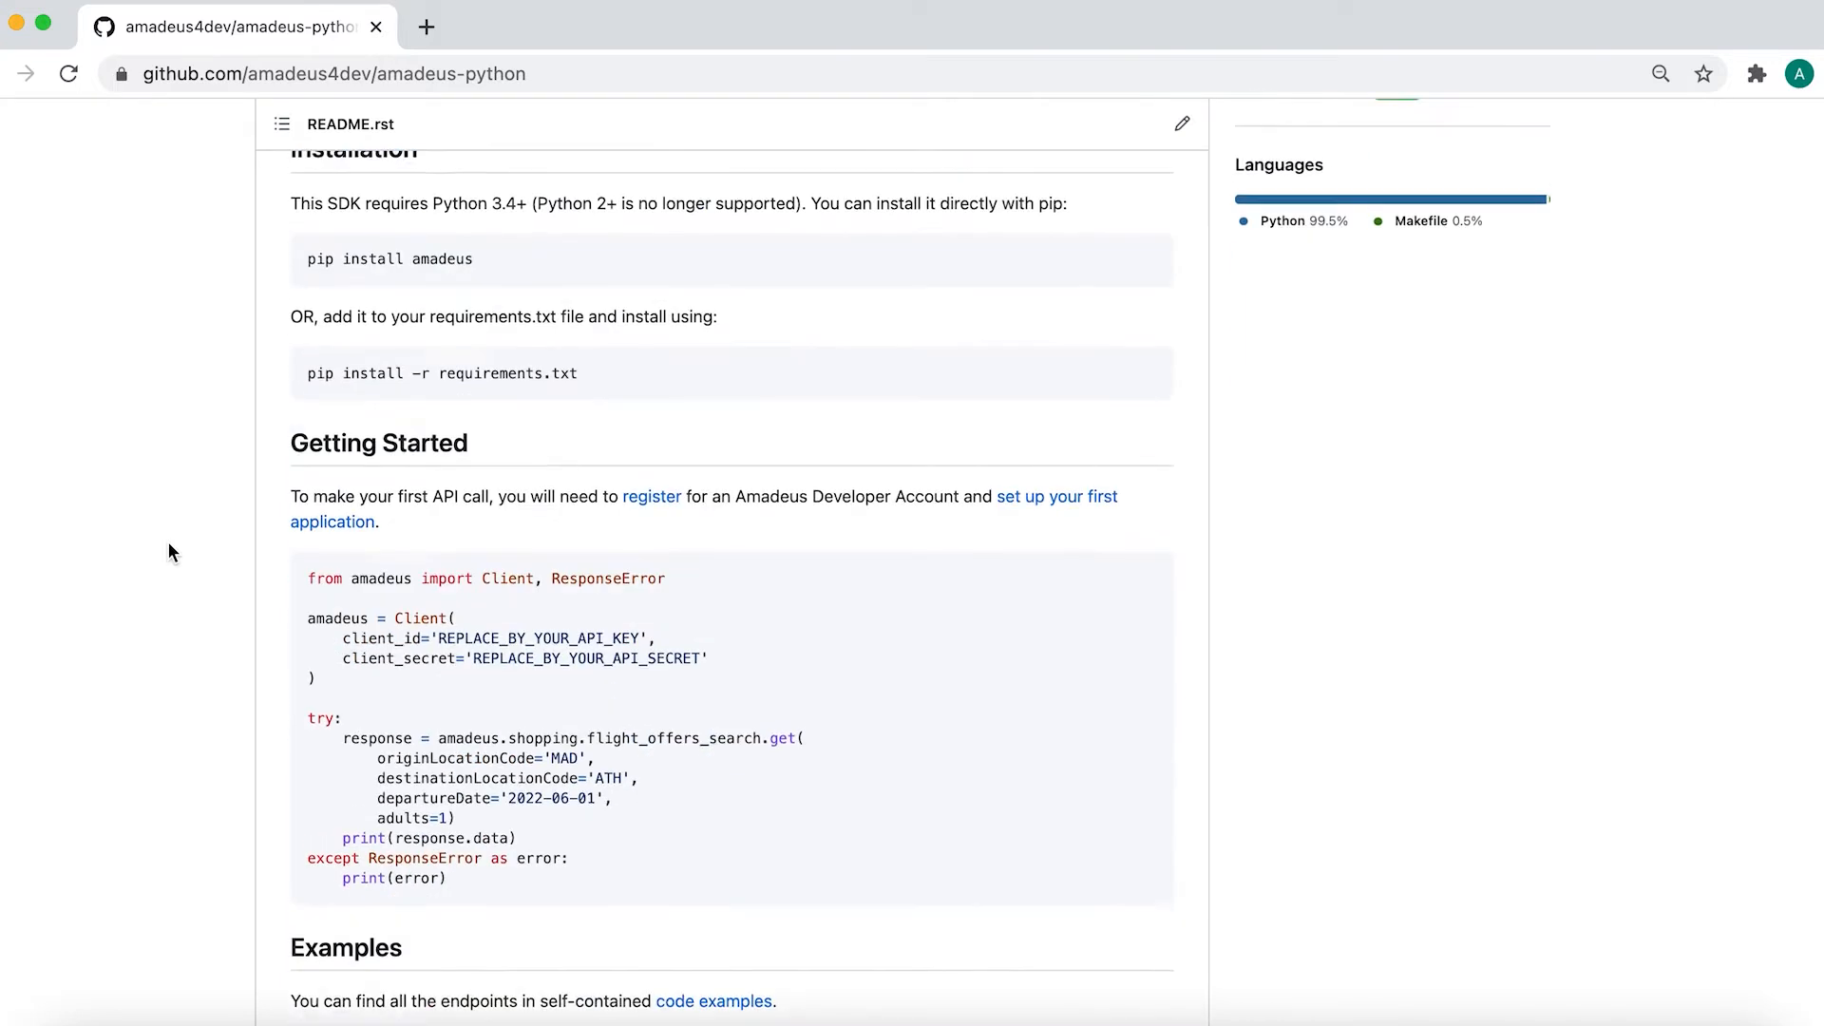
pyautogui.moveTo(730, 714)
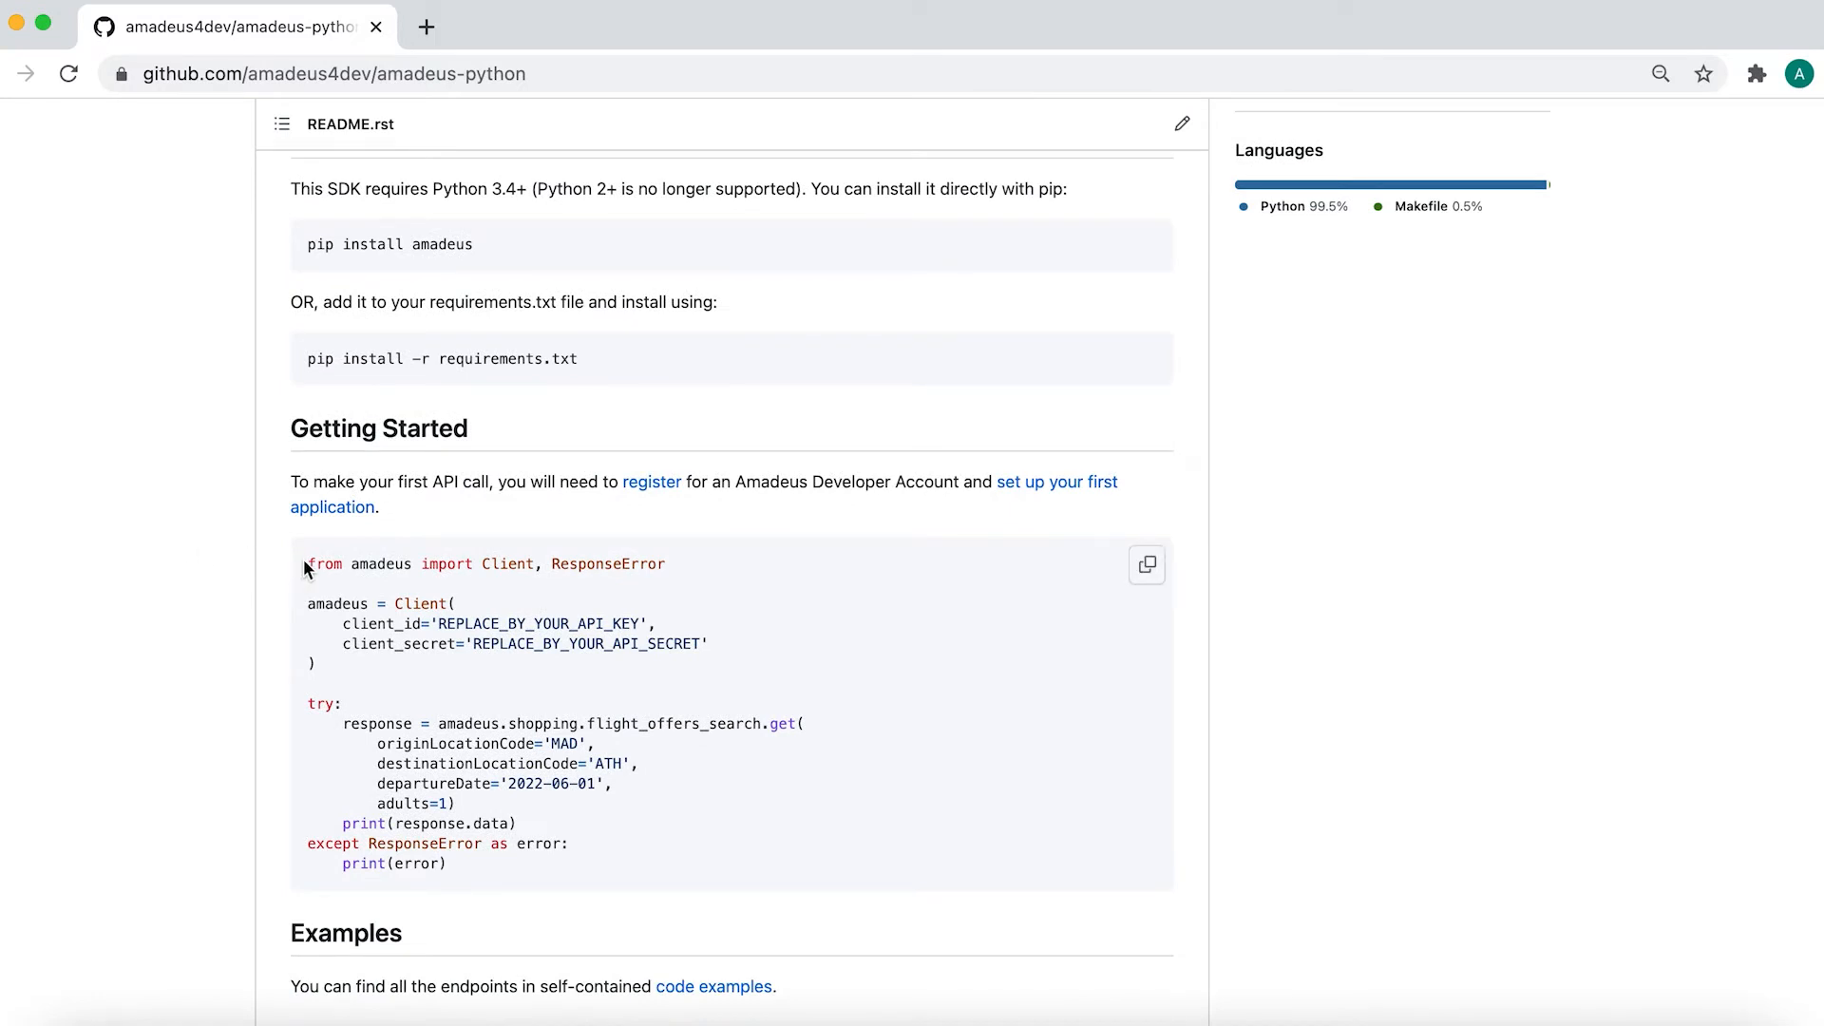
pyautogui.moveTo(304, 566); pyautogui.dragTo(462, 870)
pyautogui.click(478, 875)
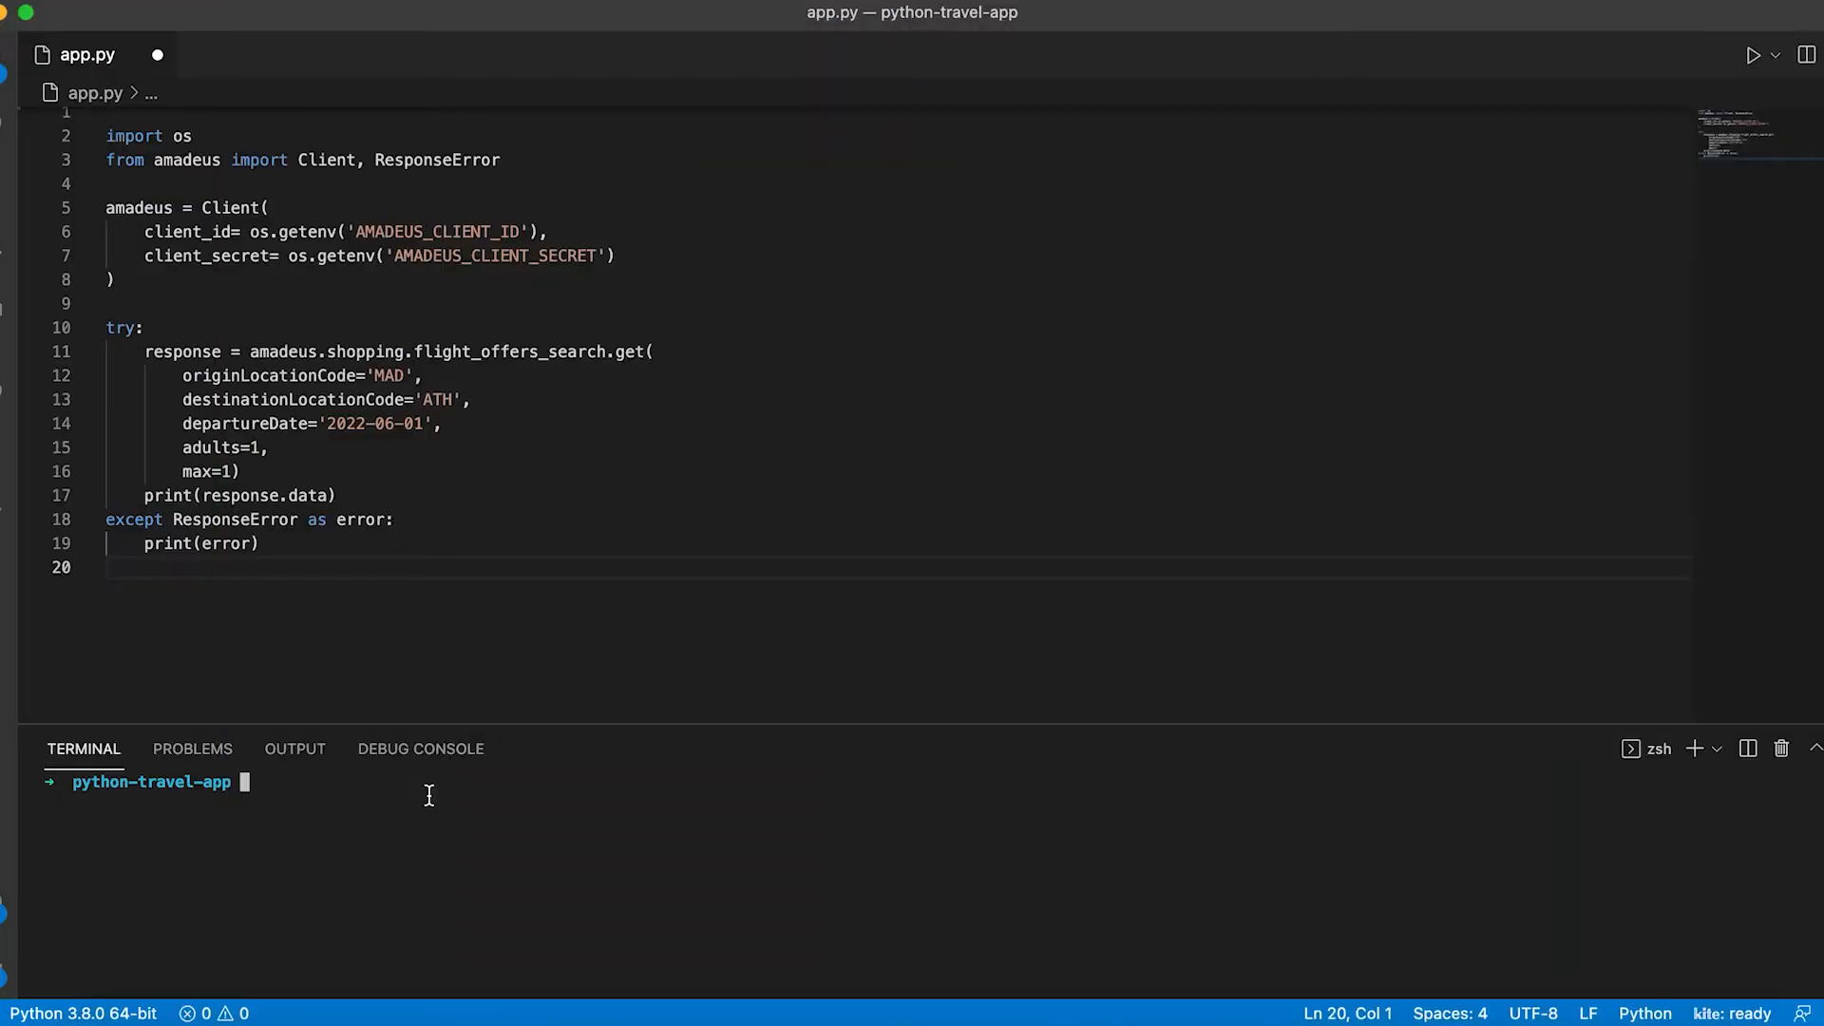
pyautogui.write('pip insta')
pyautogui.write('ll amadeus')
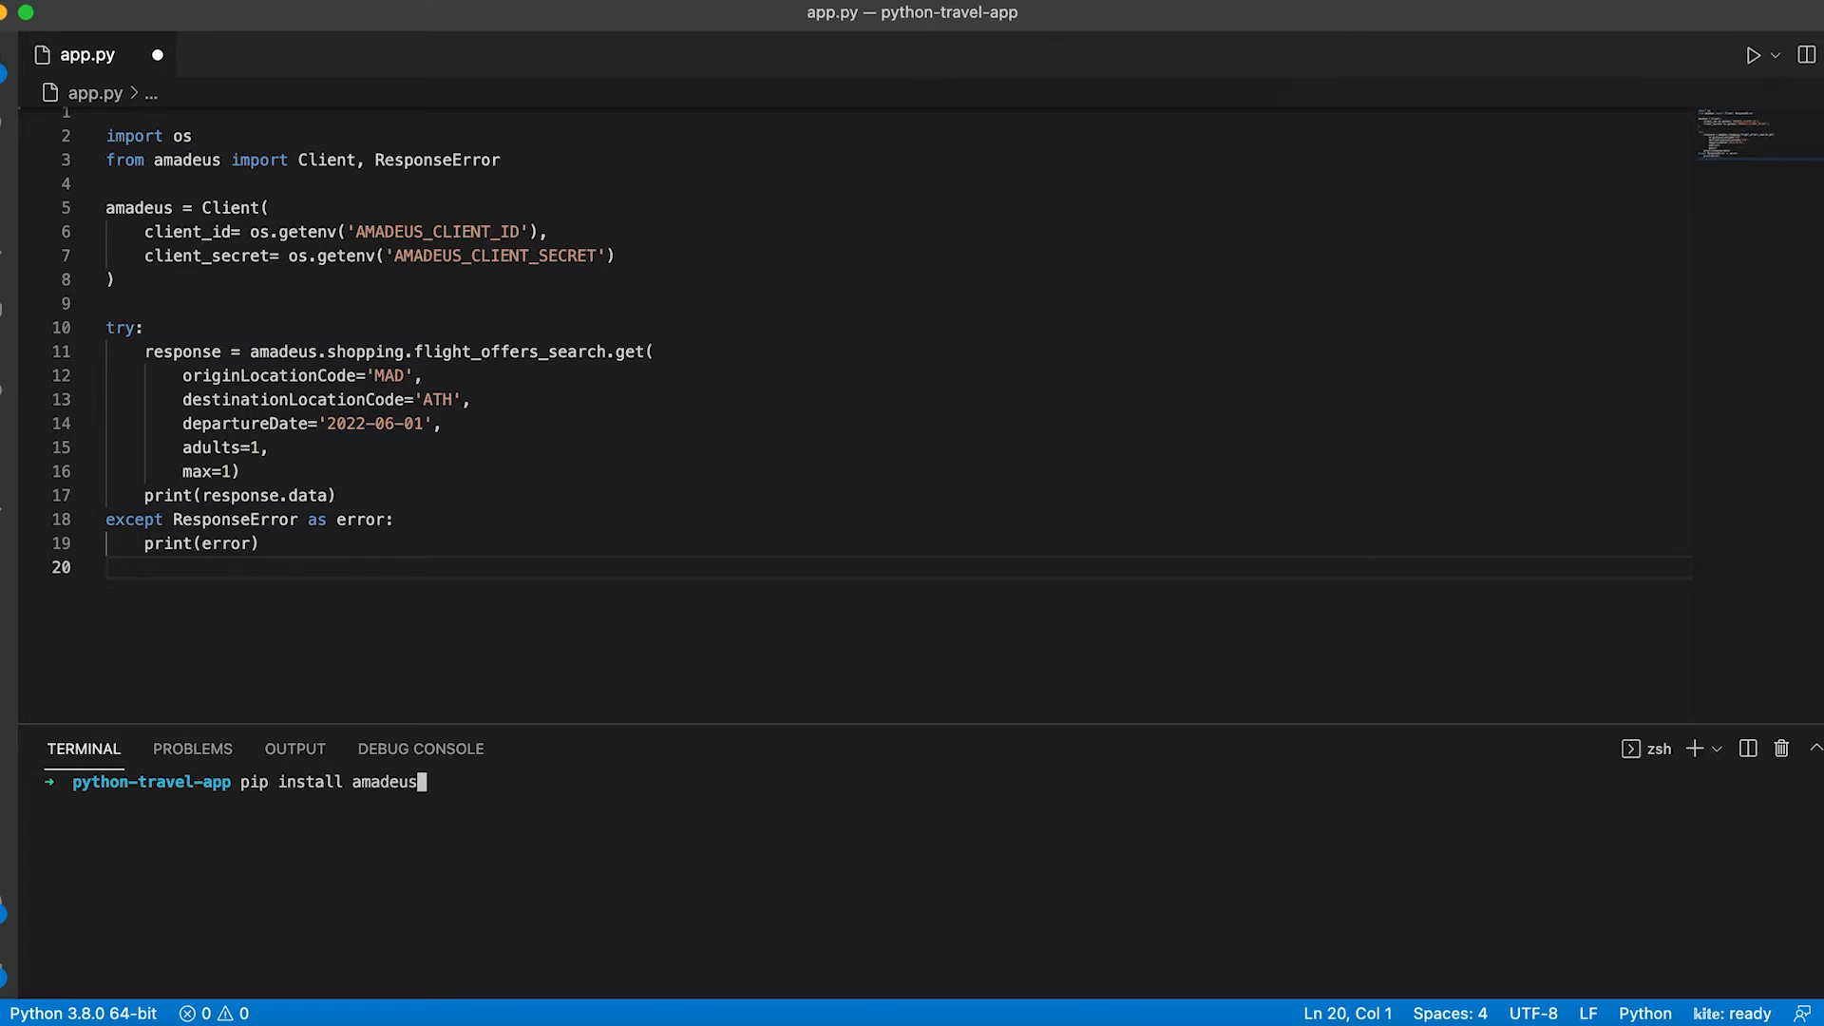
# Run pip install amadeus in the terminal, installing amadeus 5.1.0
pyautogui.press('Return')
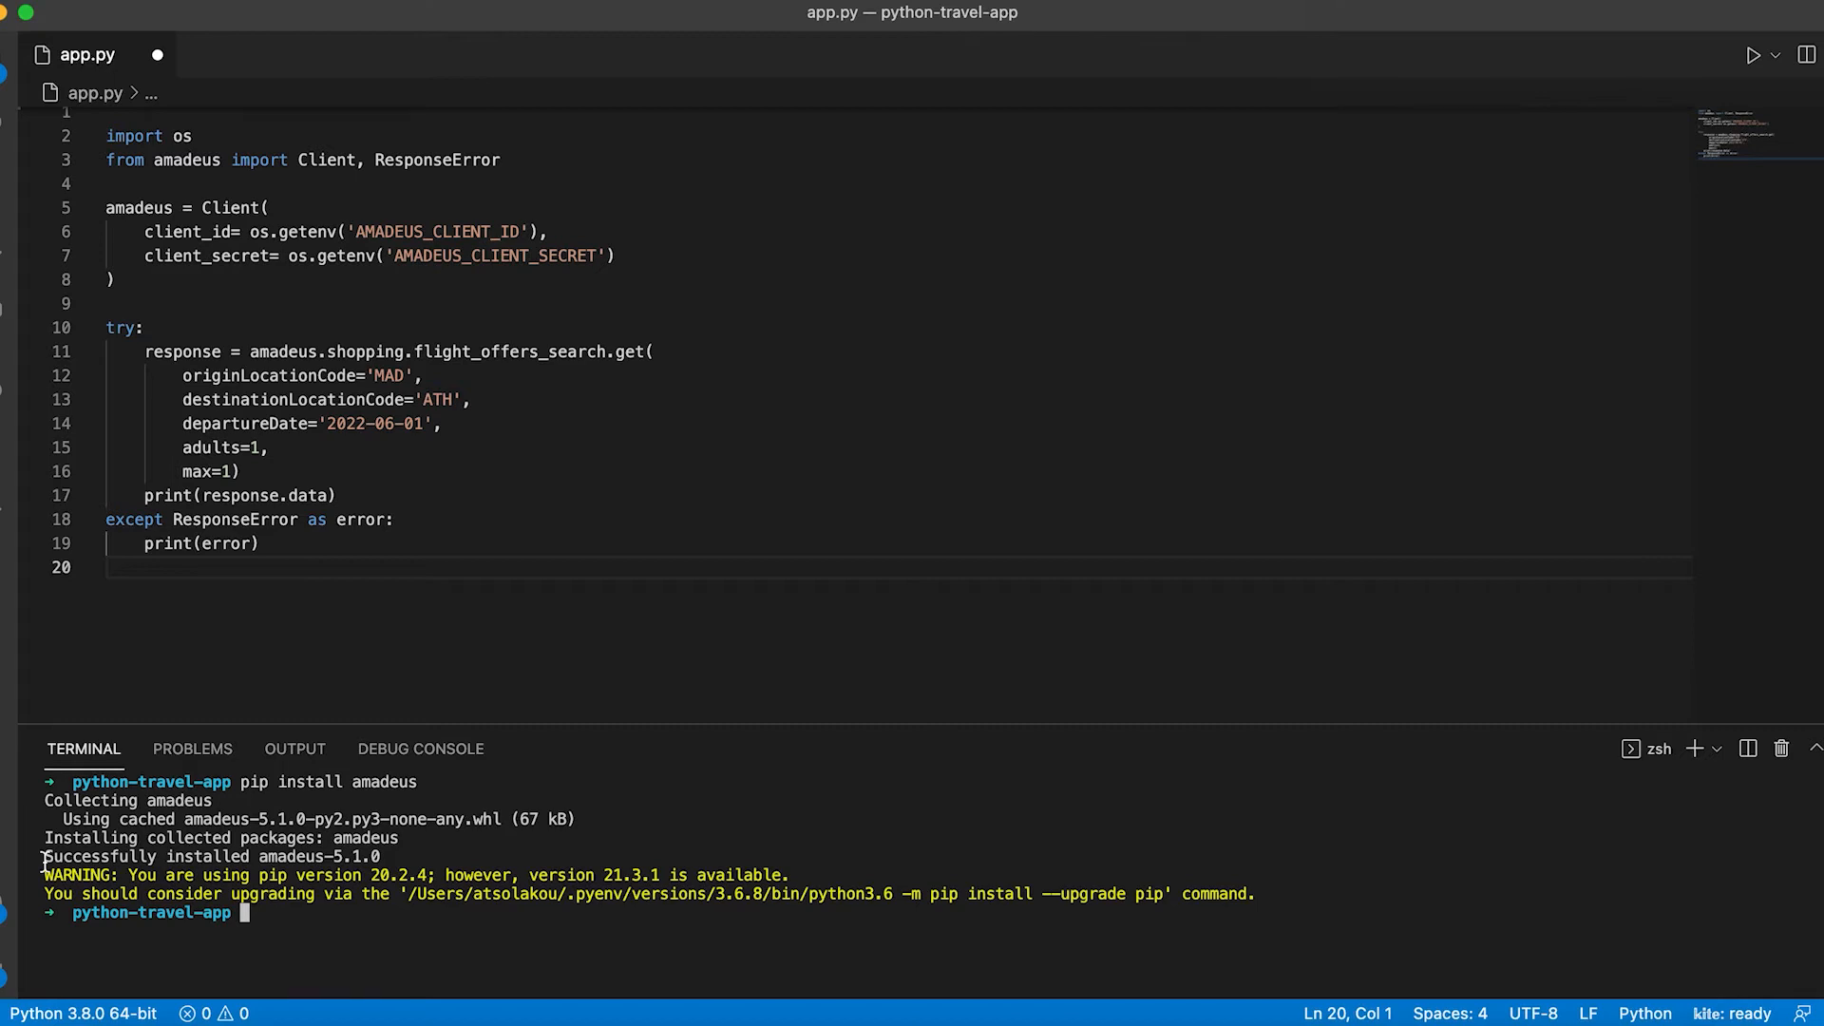
pyautogui.moveTo(260, 542); pyautogui.dragTo(106, 136)
pyautogui.click(288, 560)
pyautogui.moveTo(193, 135); pyautogui.dragTo(109, 136)
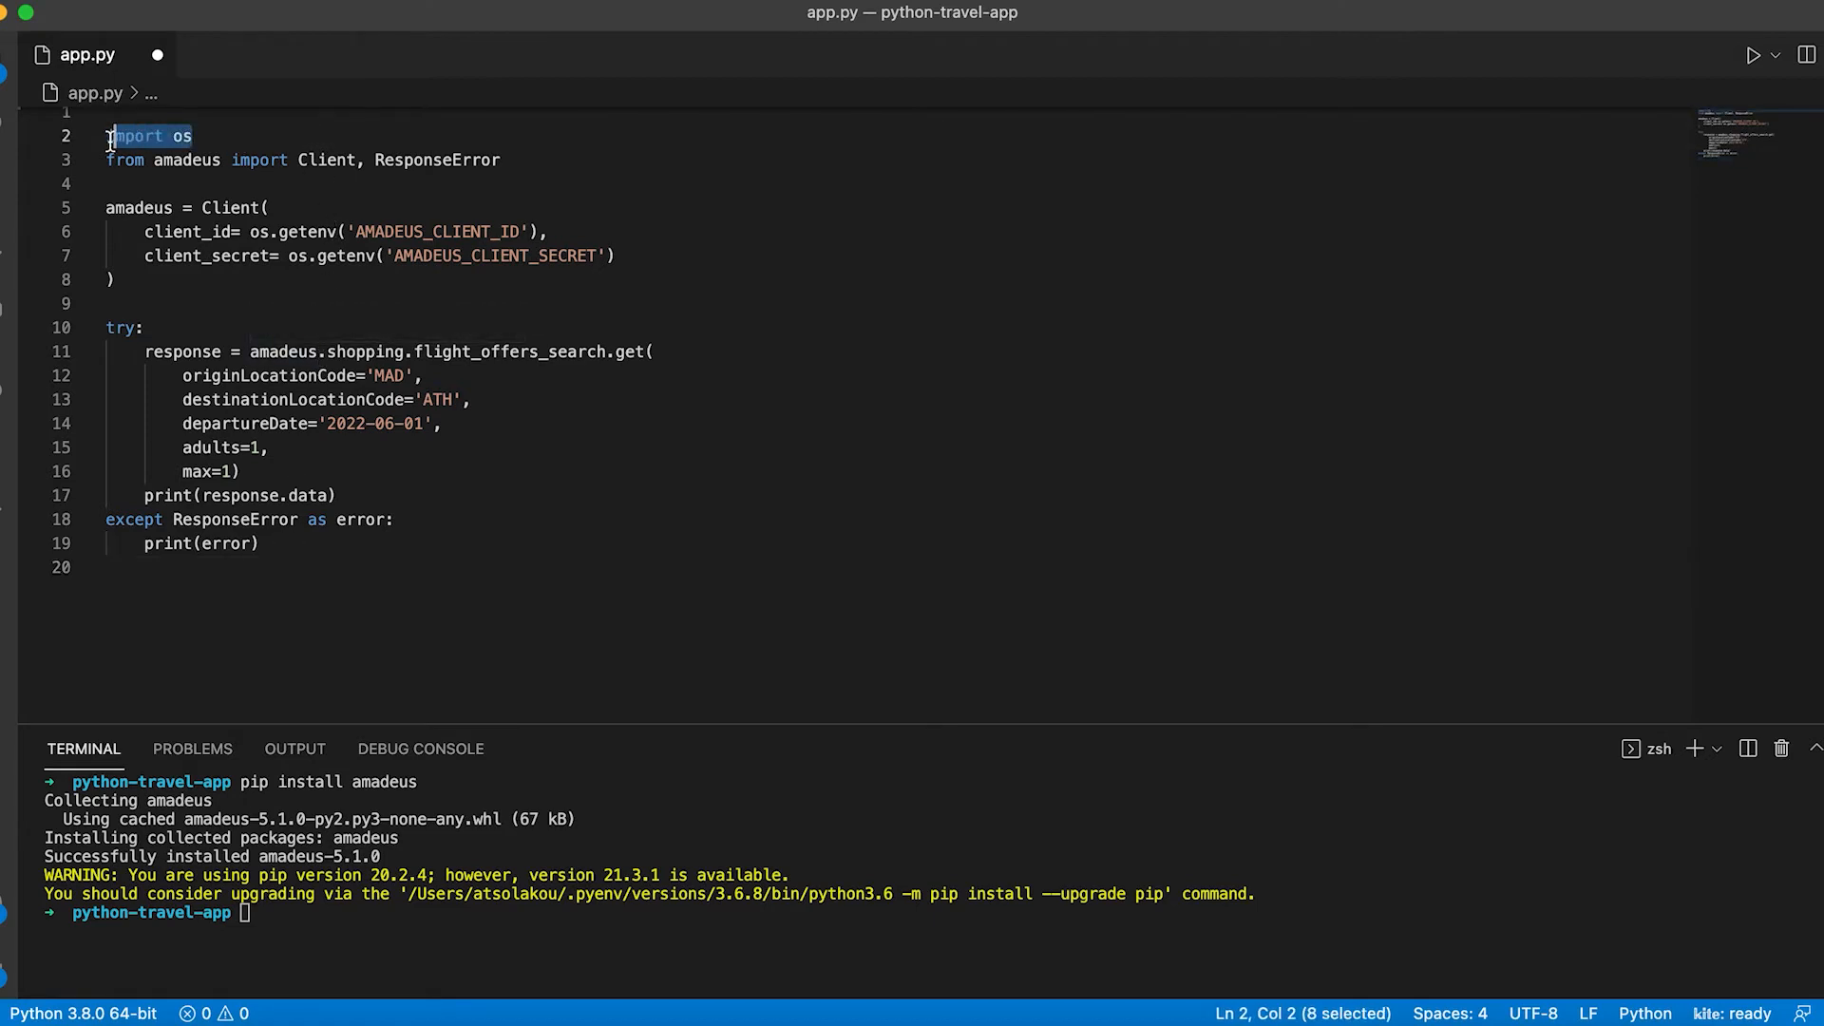
pyautogui.click(222, 137)
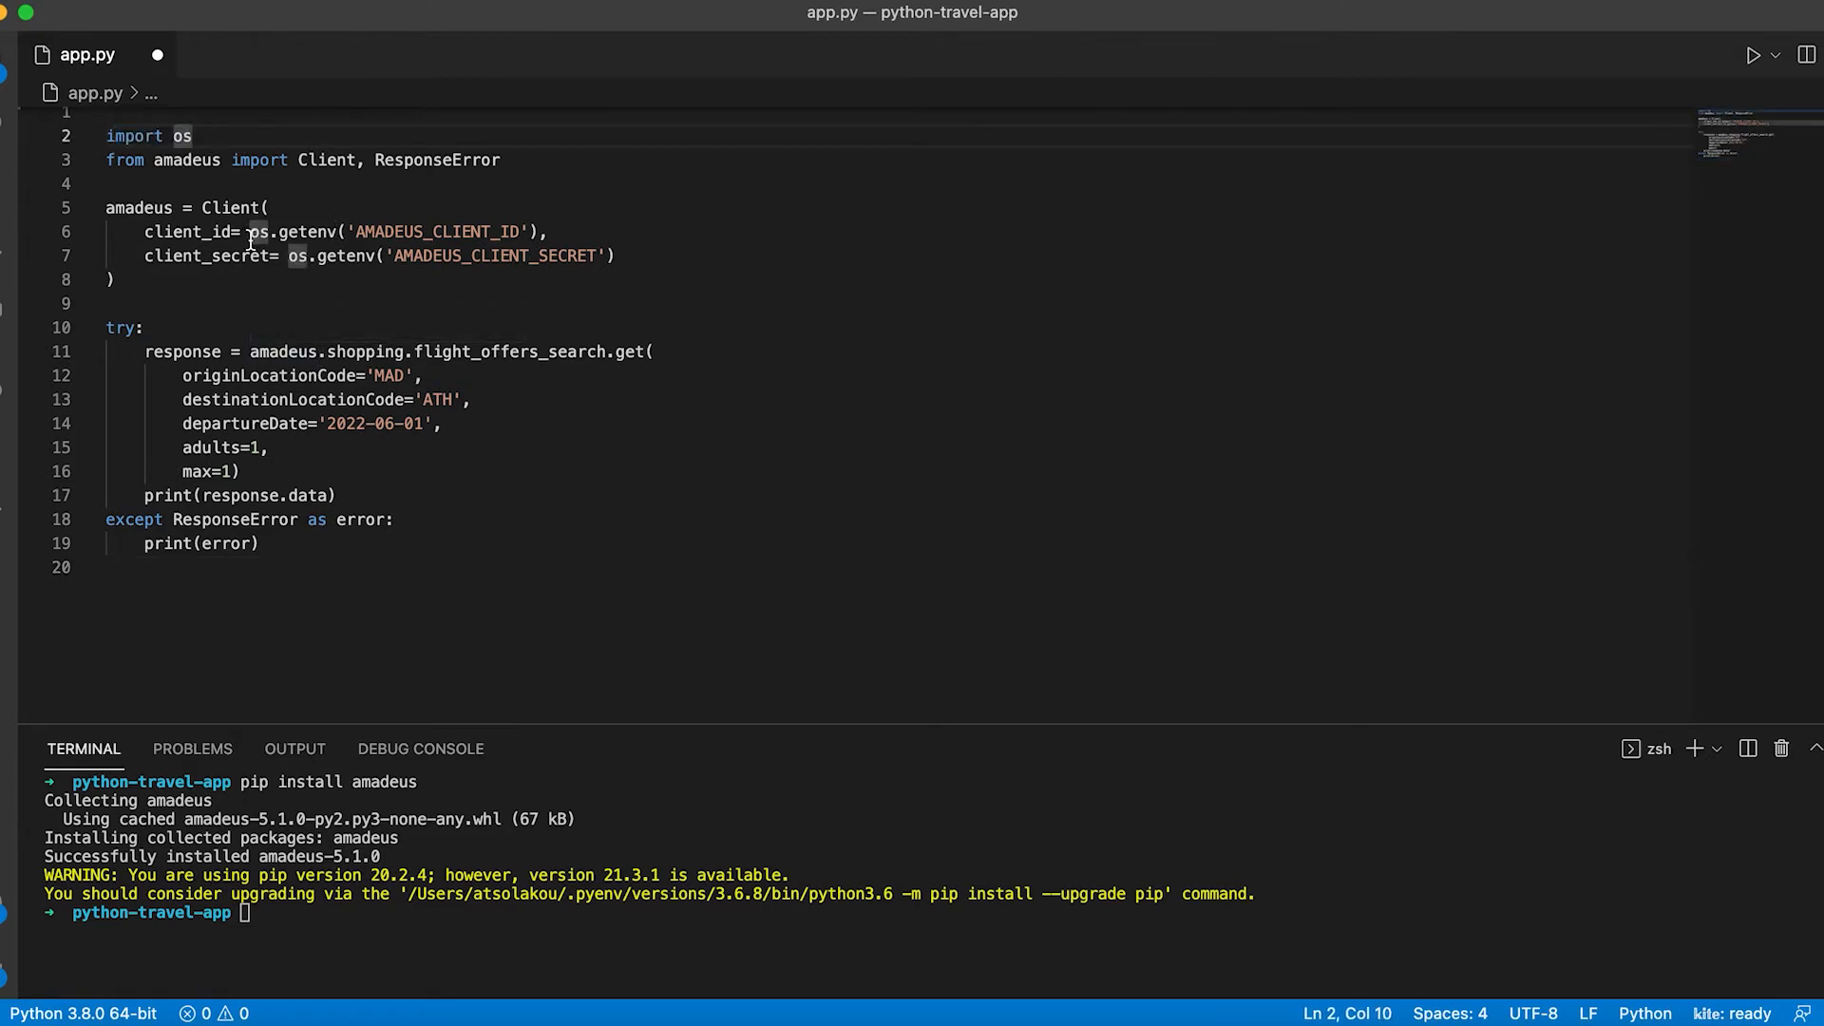
pyautogui.click(403, 208)
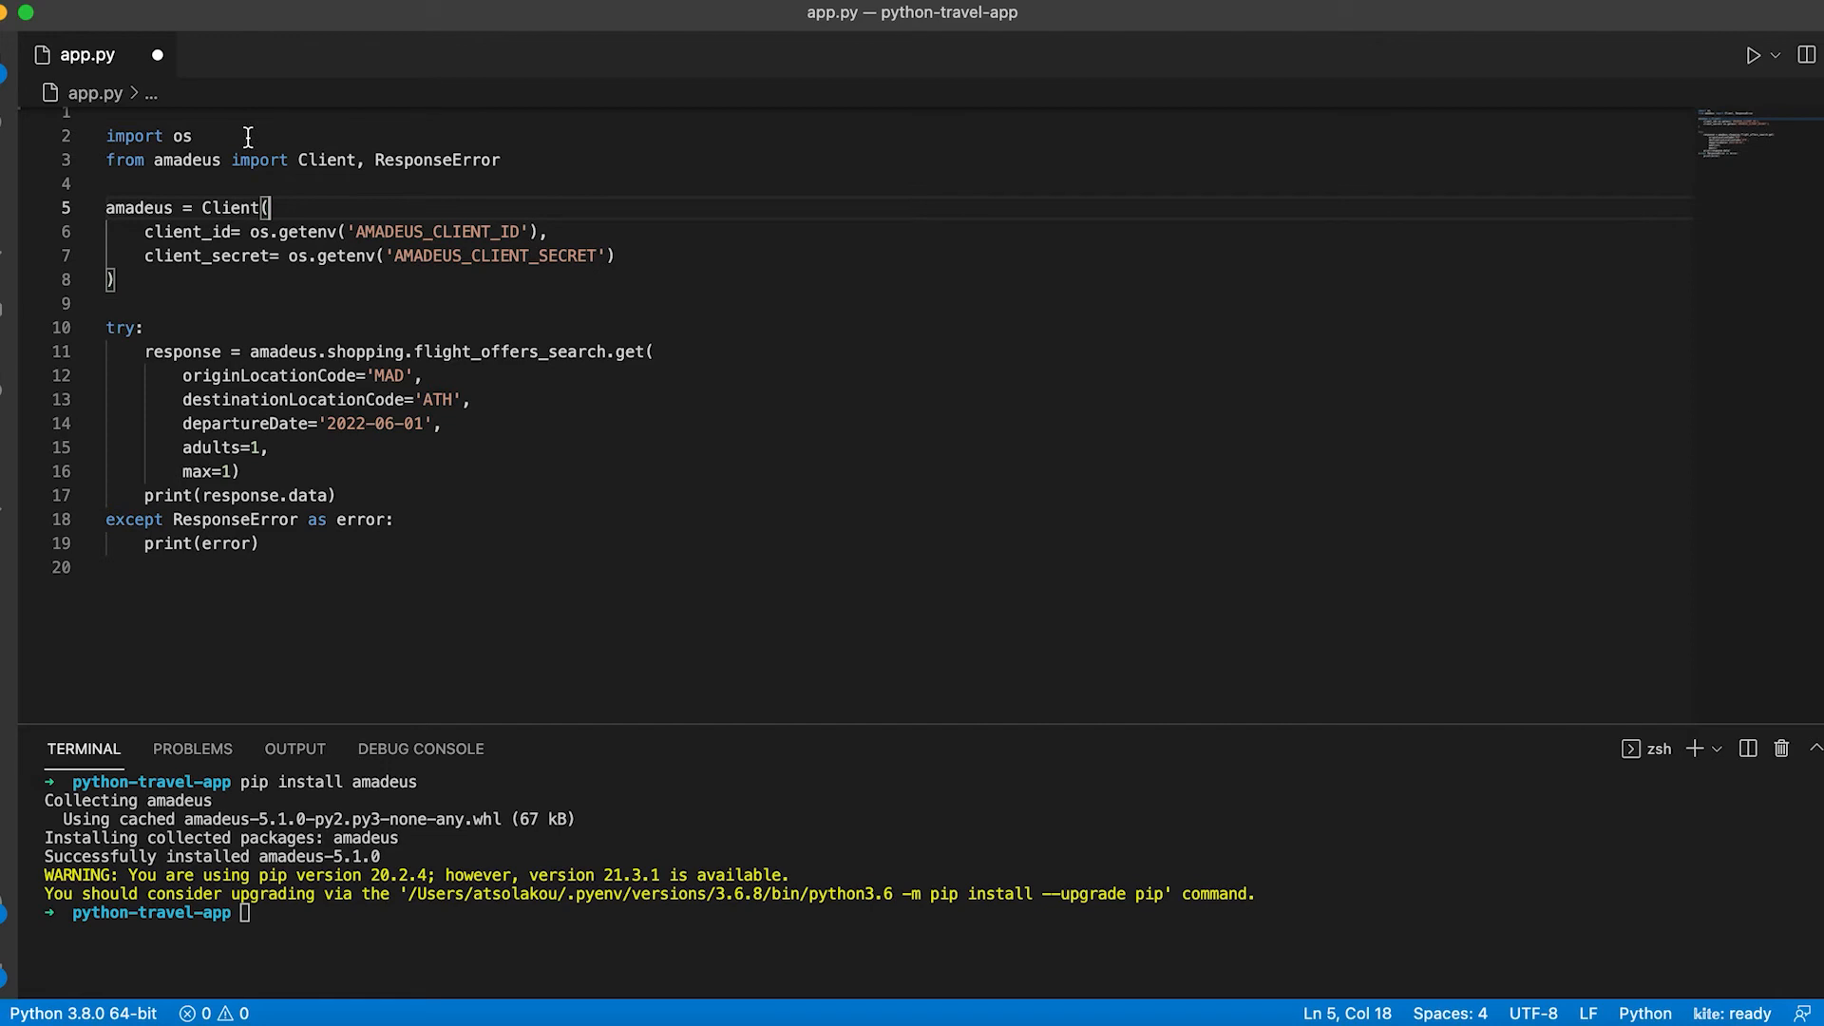
pyautogui.moveTo(182, 135)
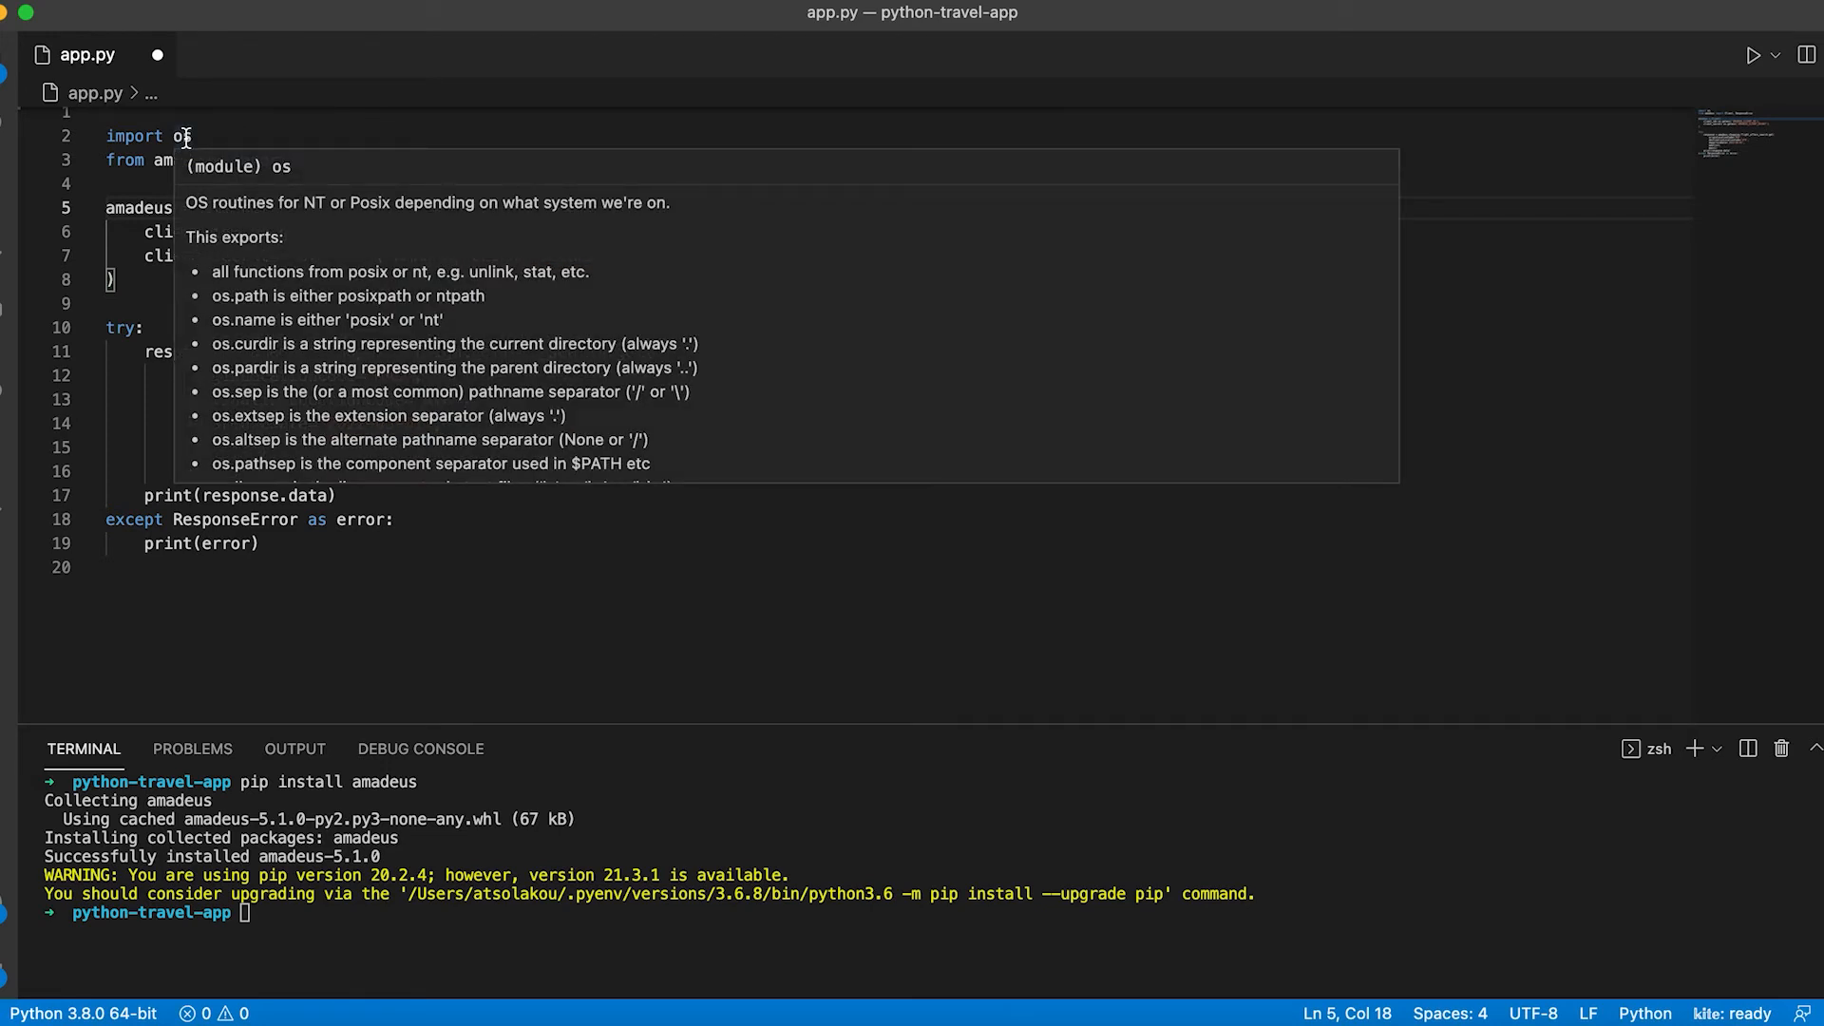
pyautogui.click(191, 136)
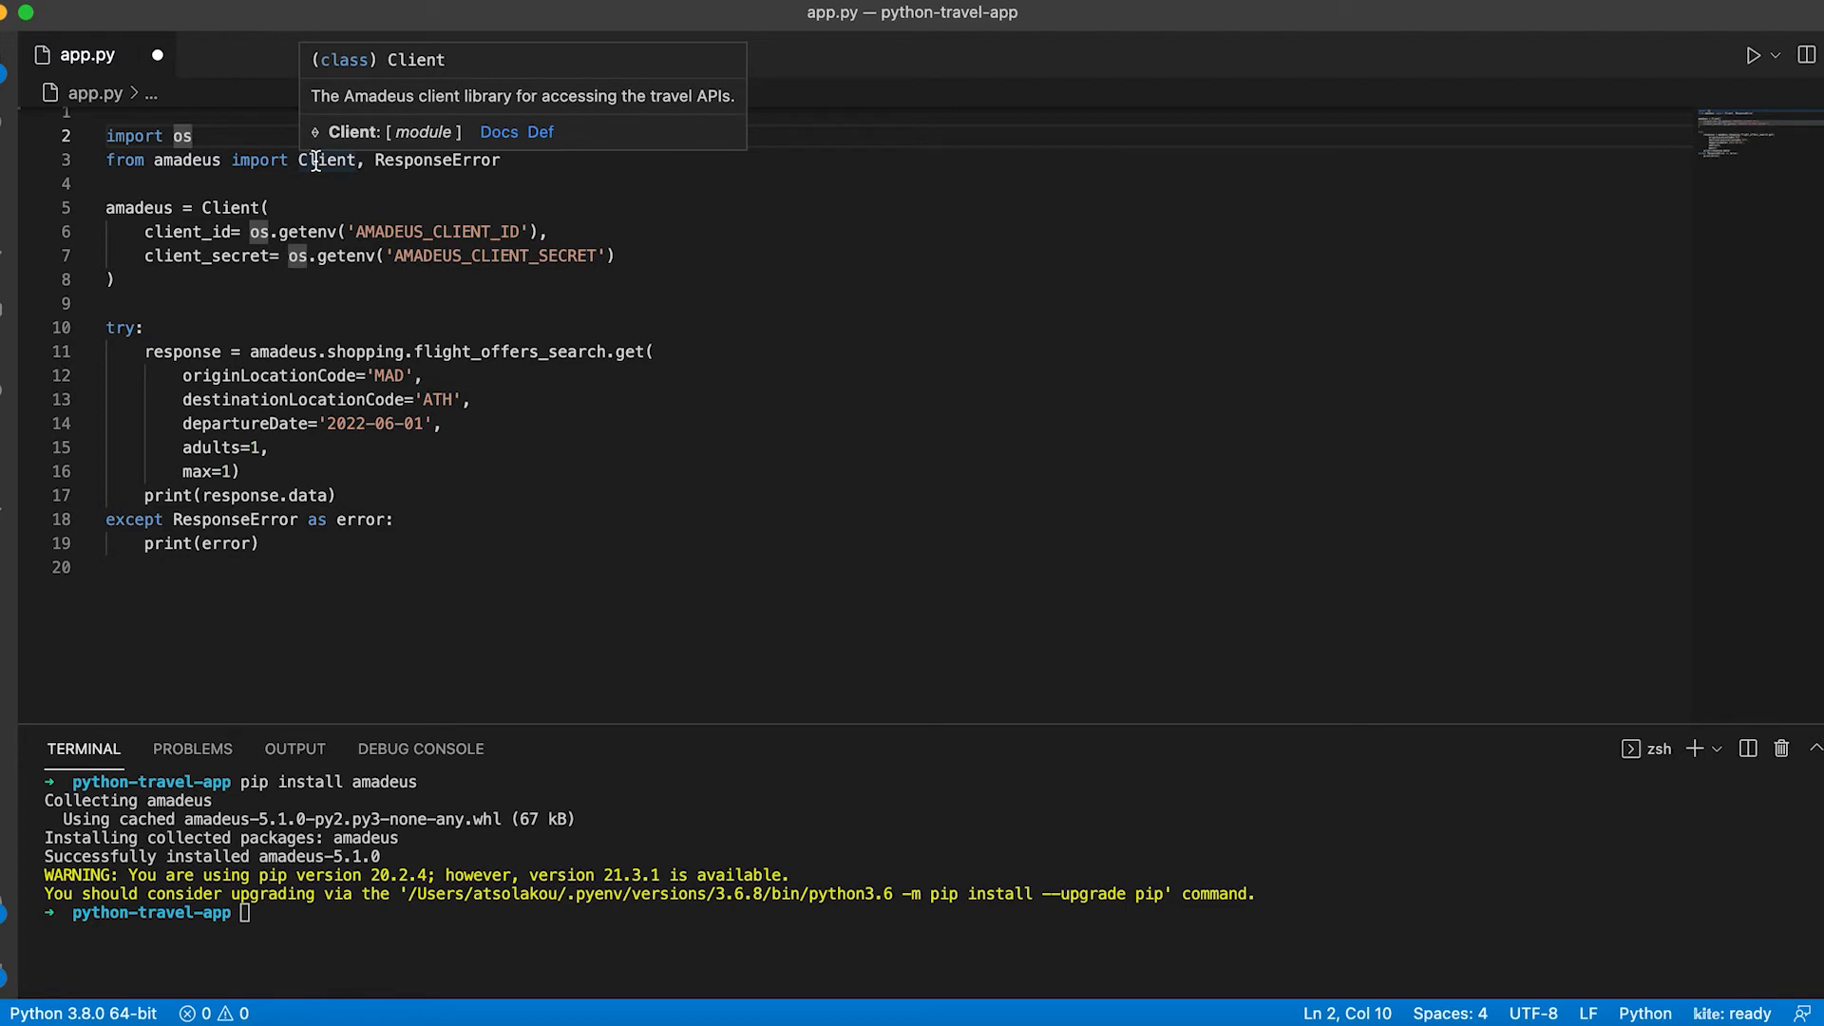
pyautogui.moveTo(437, 159)
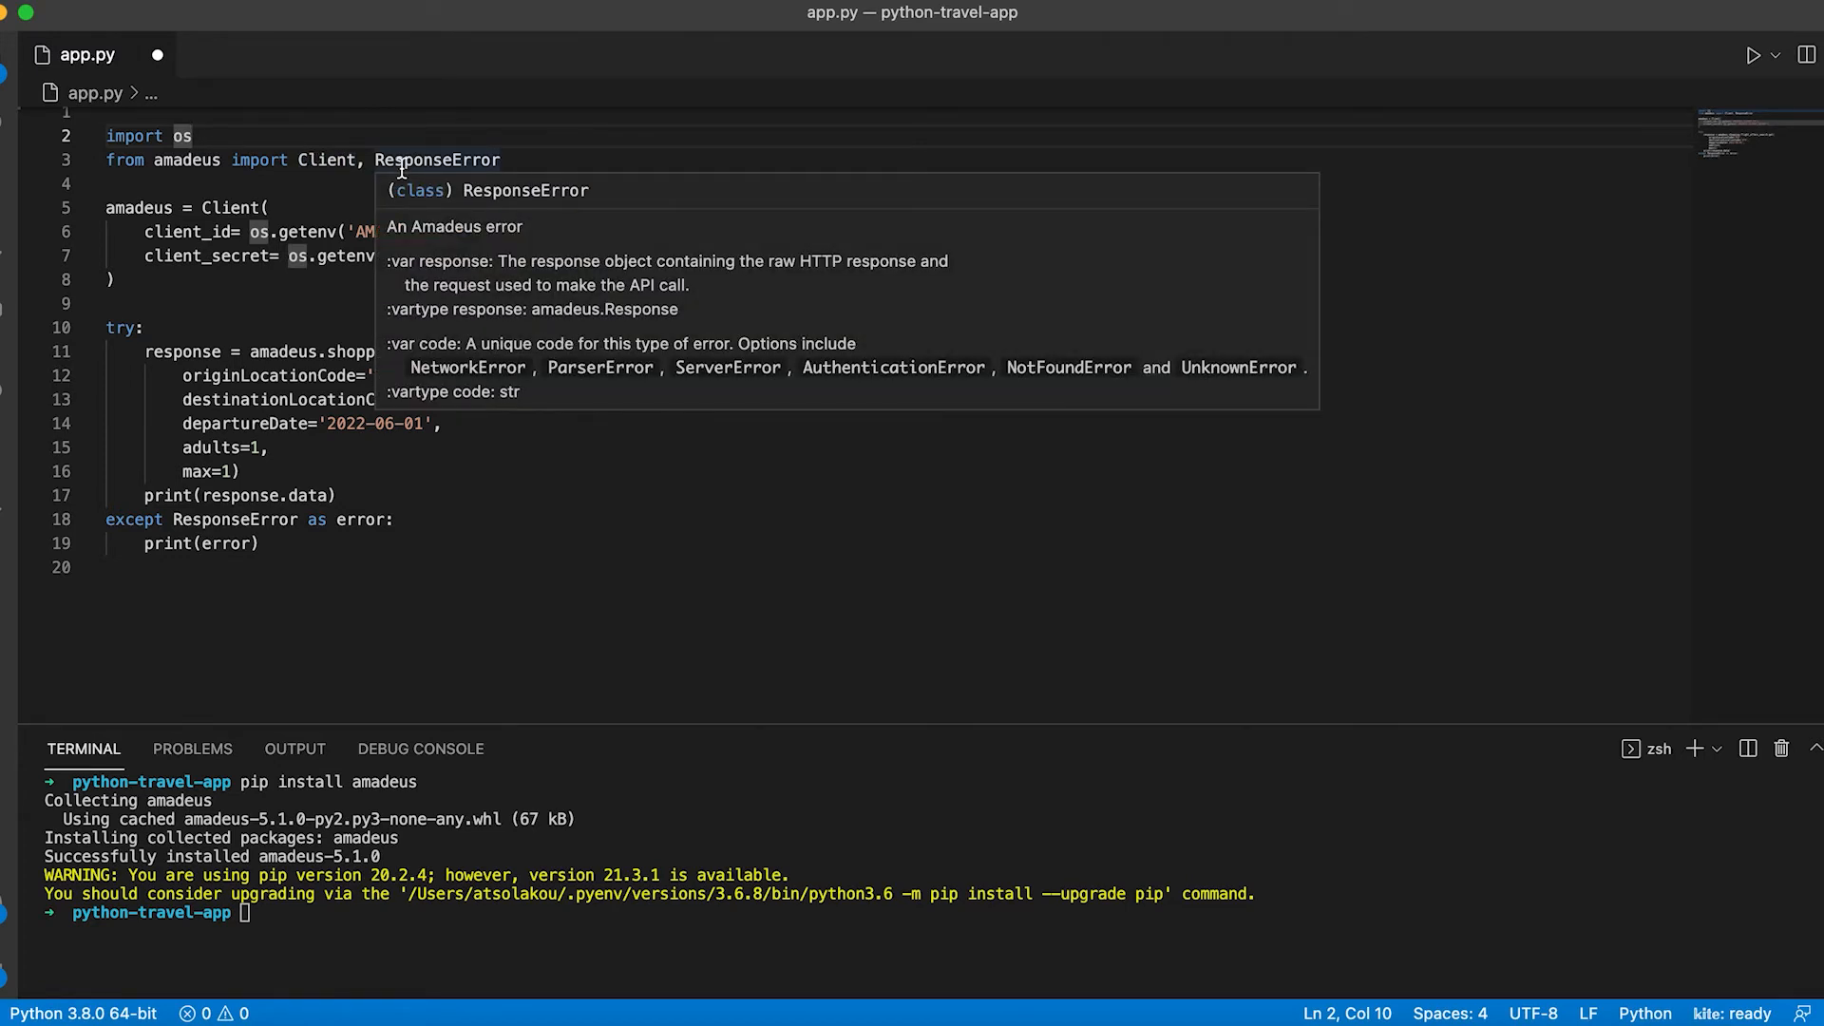
pyautogui.click(538, 161)
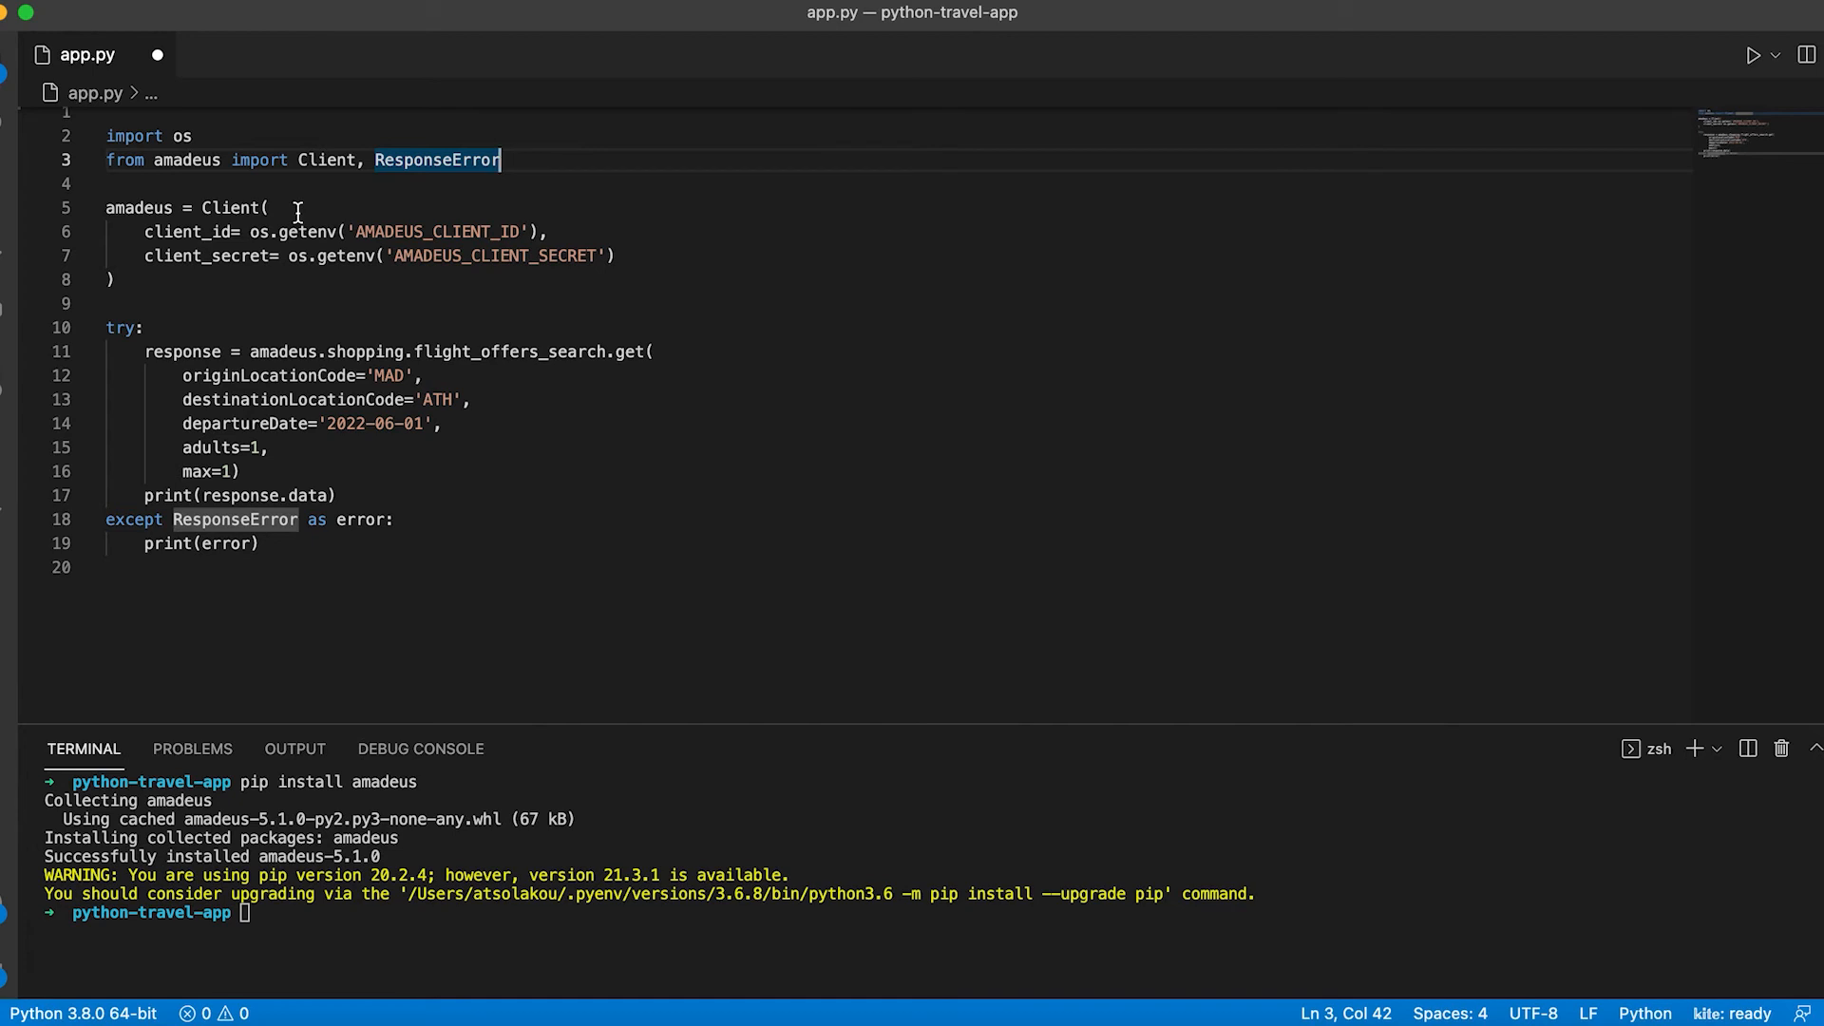
pyautogui.click(239, 323)
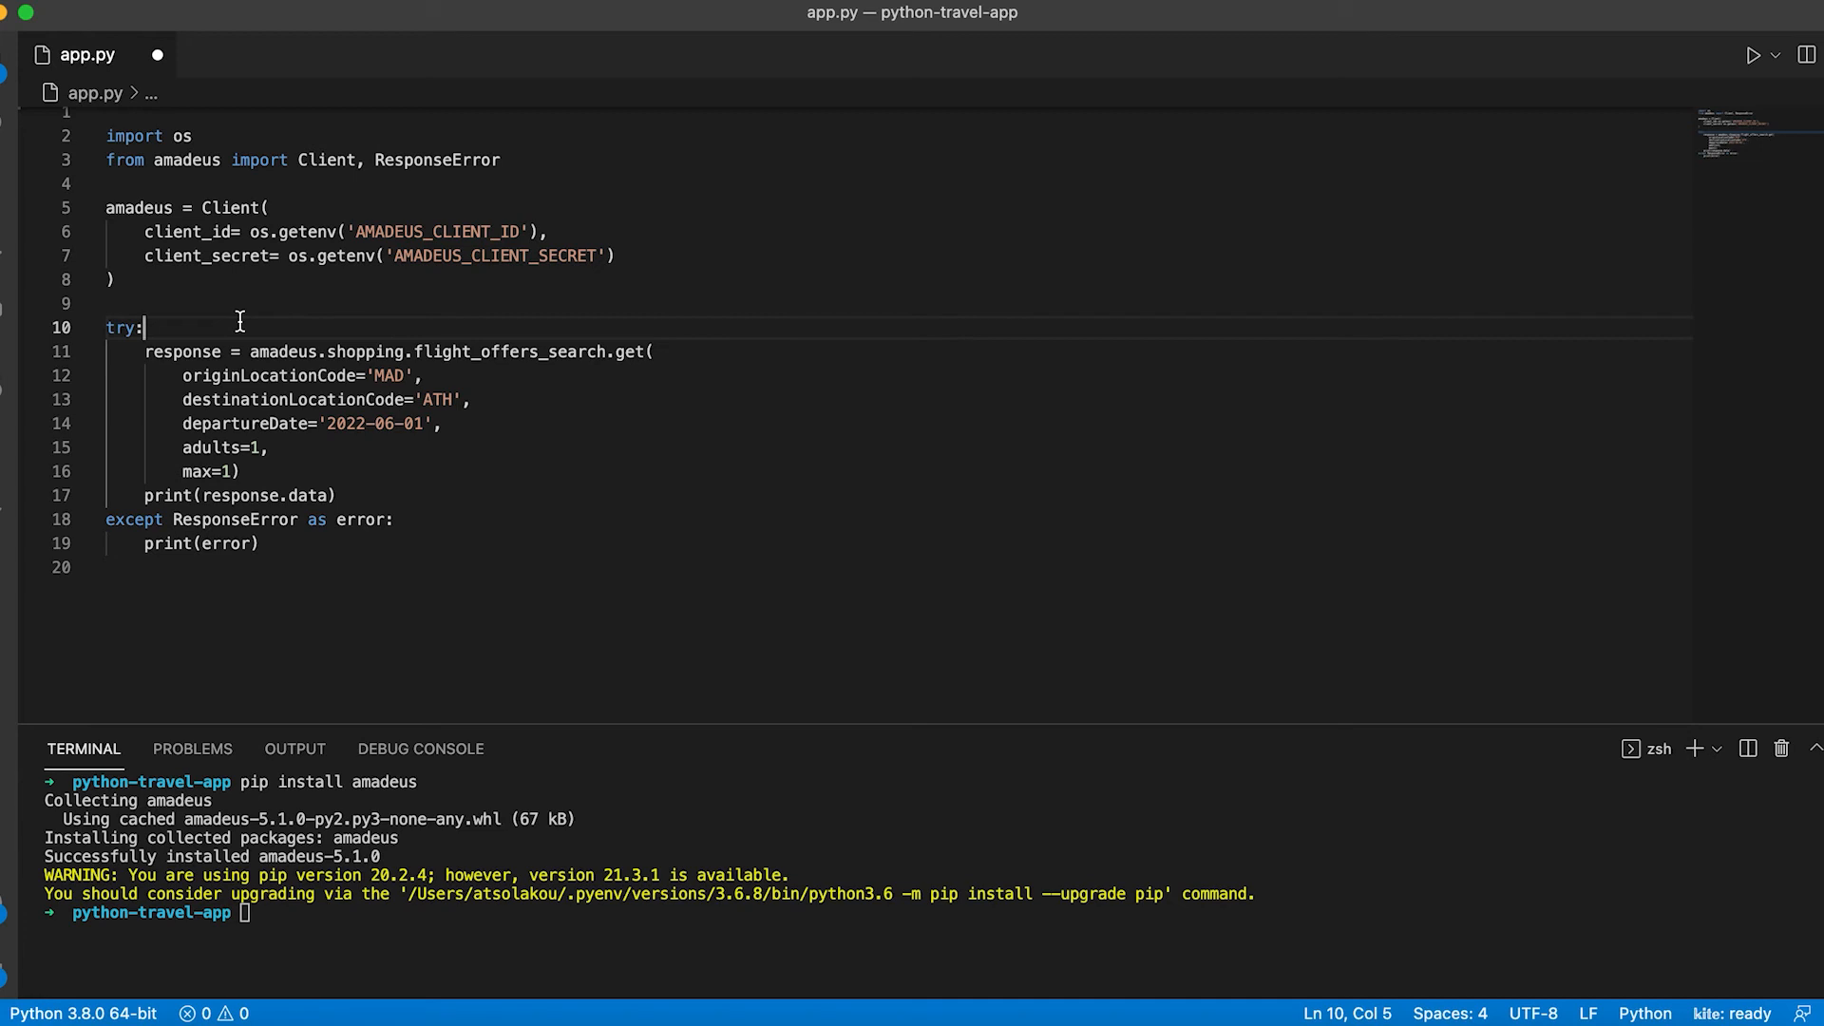
pyautogui.click(232, 471)
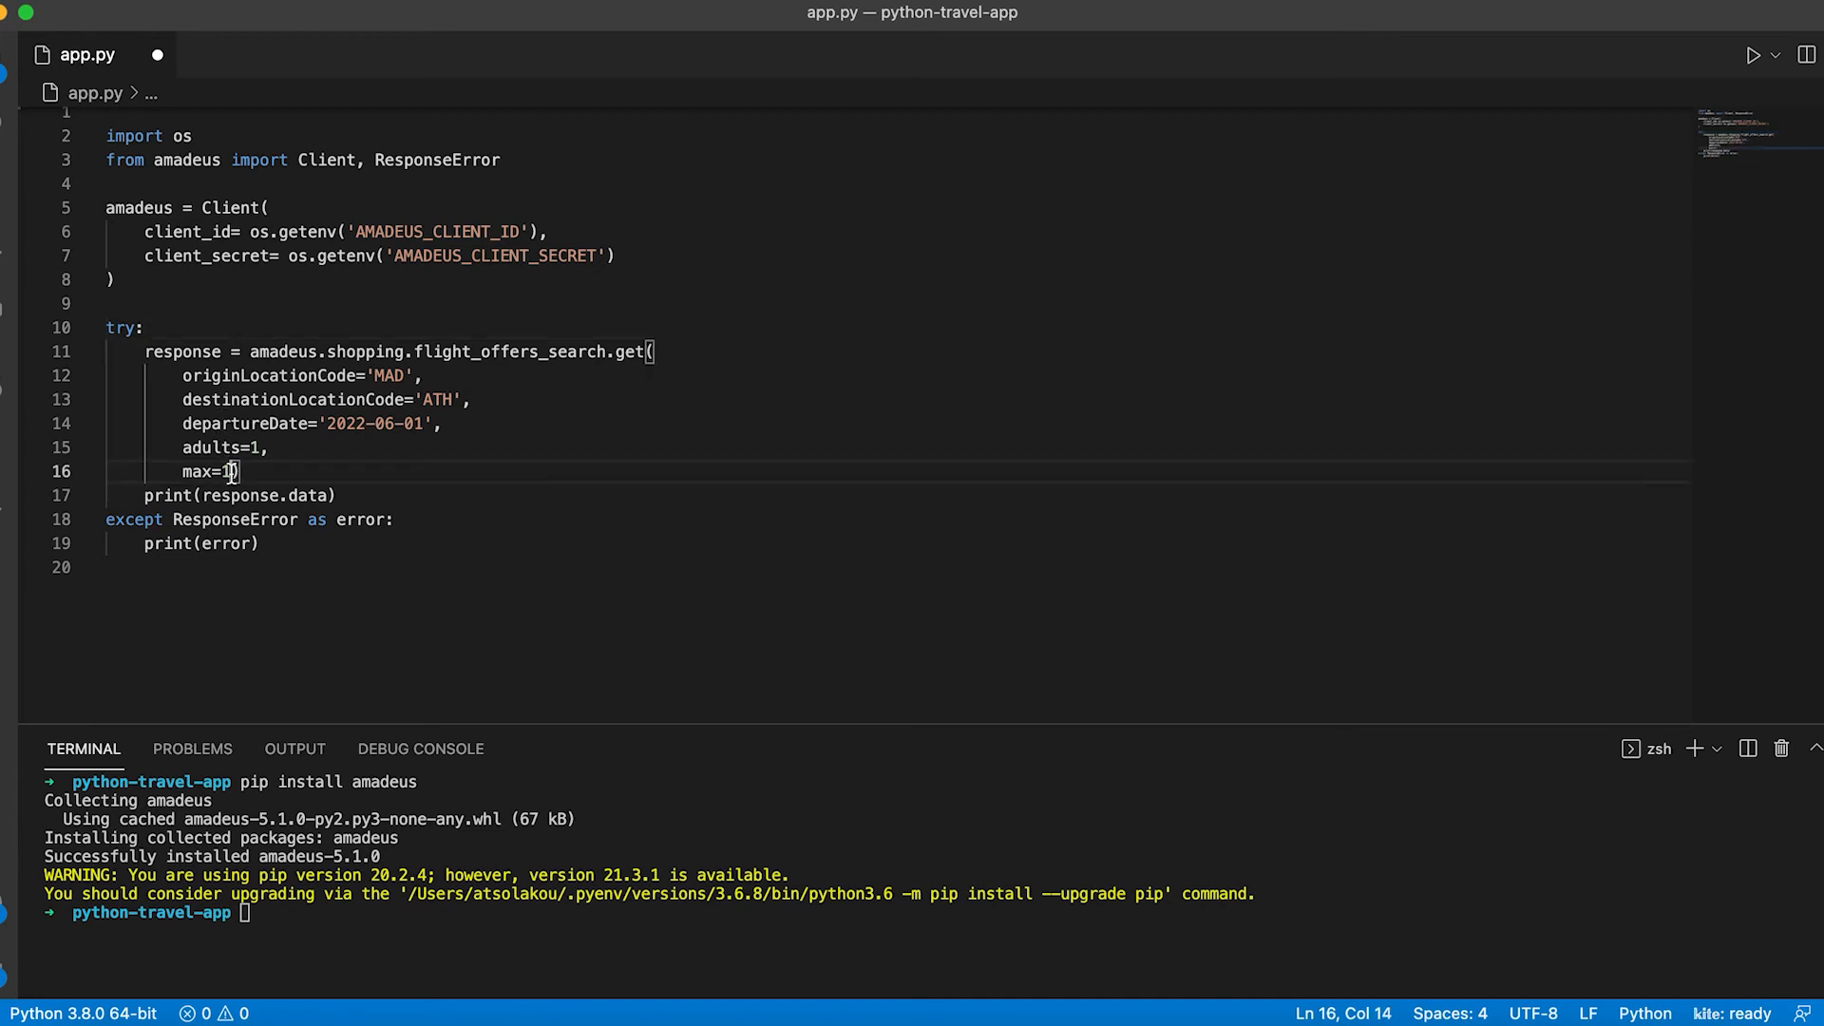
pyautogui.doubleClick(232, 472)
pyautogui.click(266, 471)
pyautogui.moveTo(147, 497); pyautogui.dragTo(342, 497)
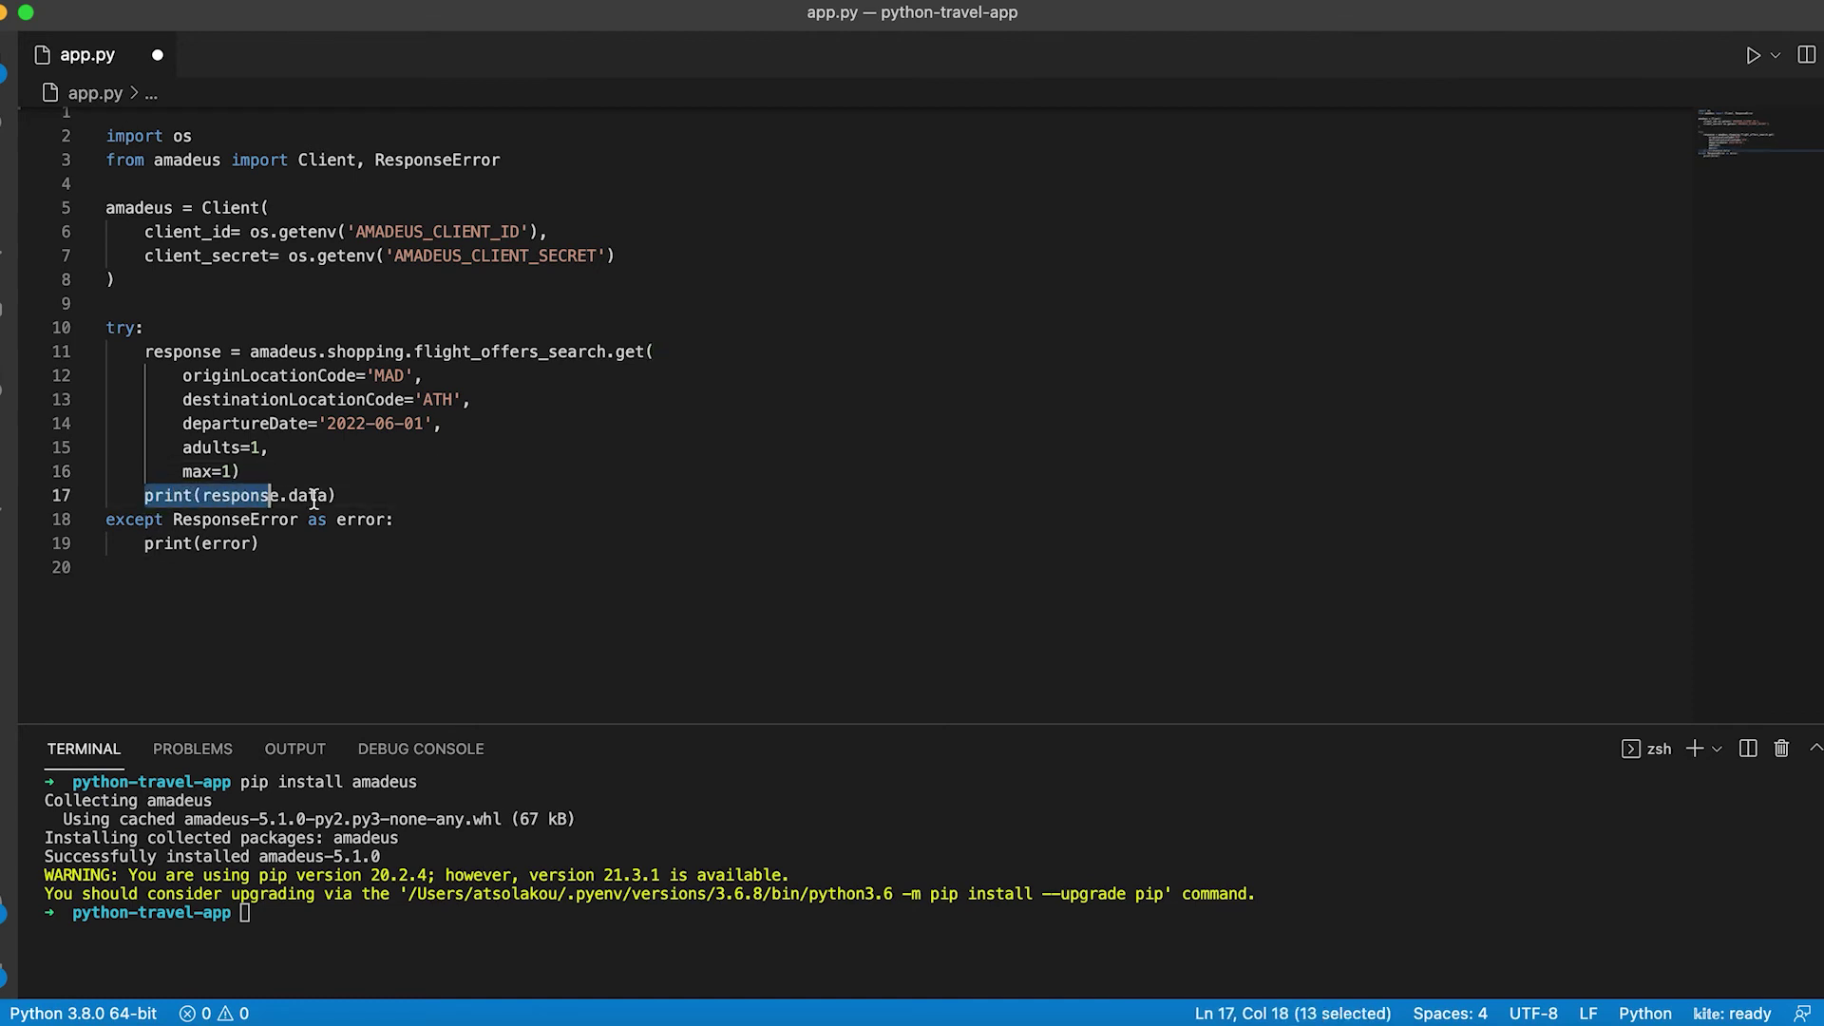
pyautogui.click(376, 496)
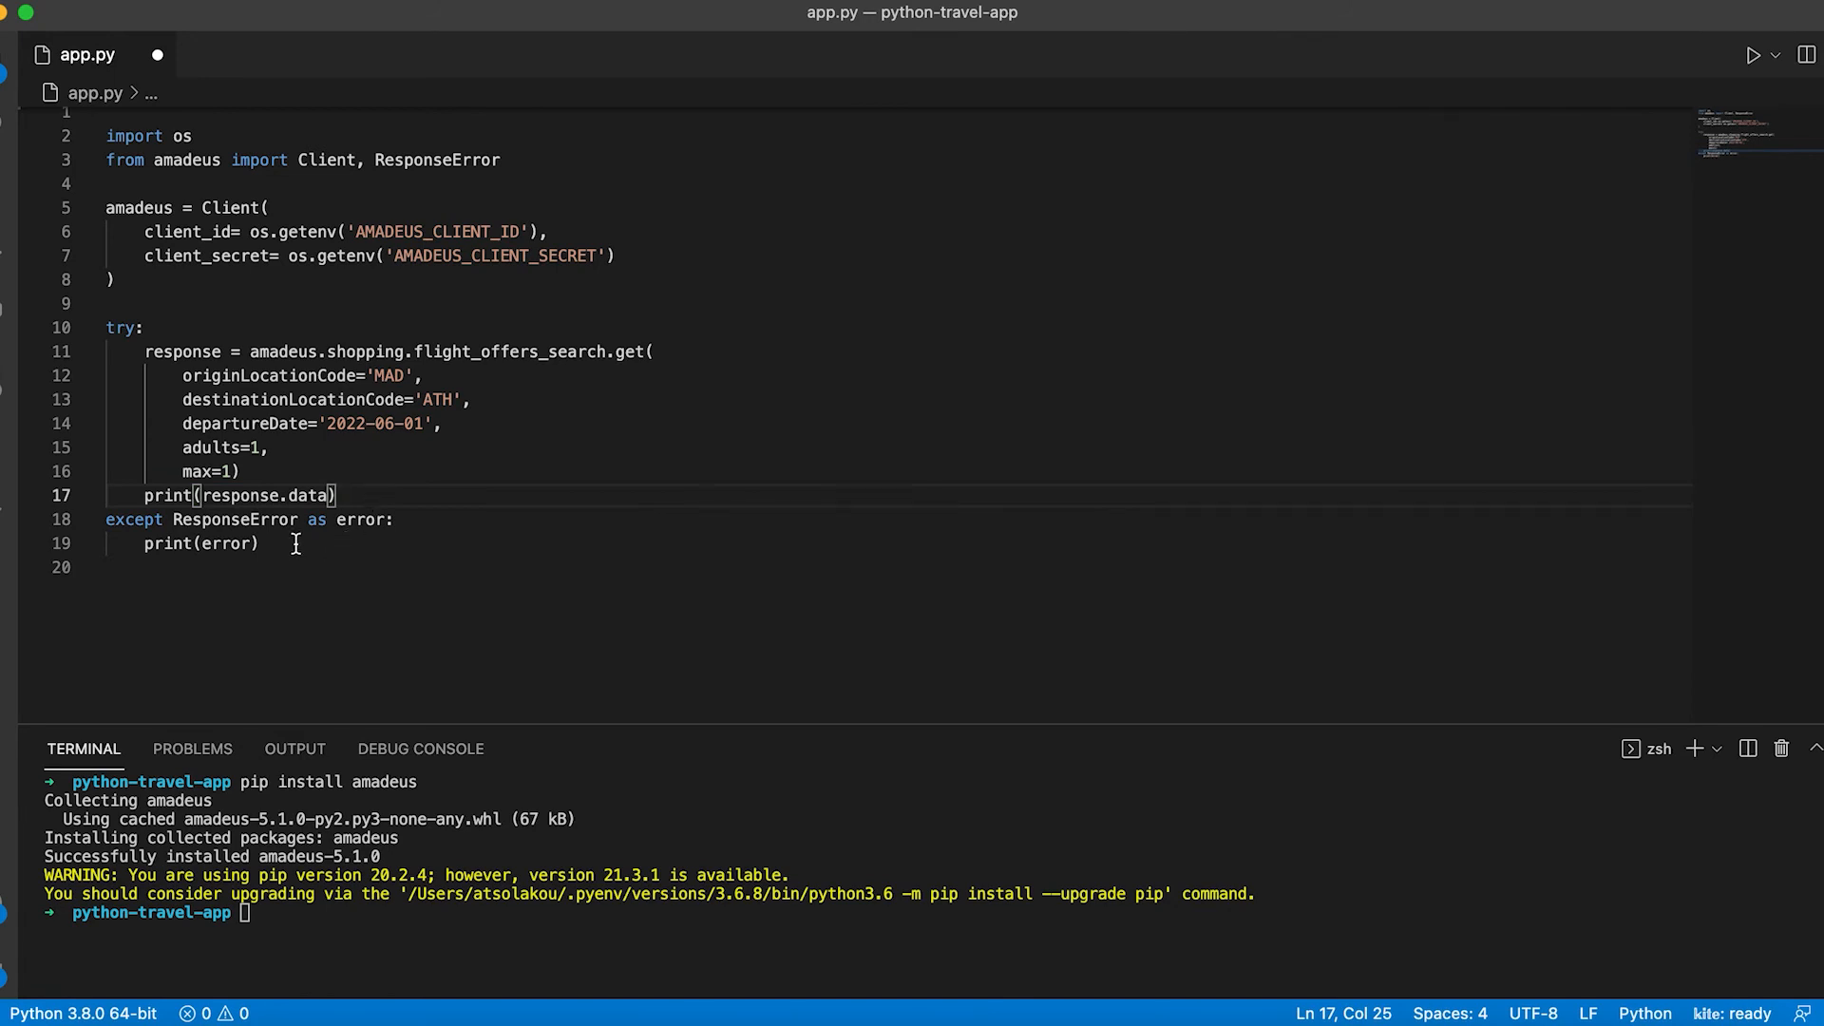
# Run python app.py, printing one Iberia MAD-ATH offer totalling 88.95 EUR
pyautogui.click(278, 913)
pyautogui.write('pyt')
pyautogui.write('hon app')
pyautogui.write('.py')
pyautogui.press('Return')
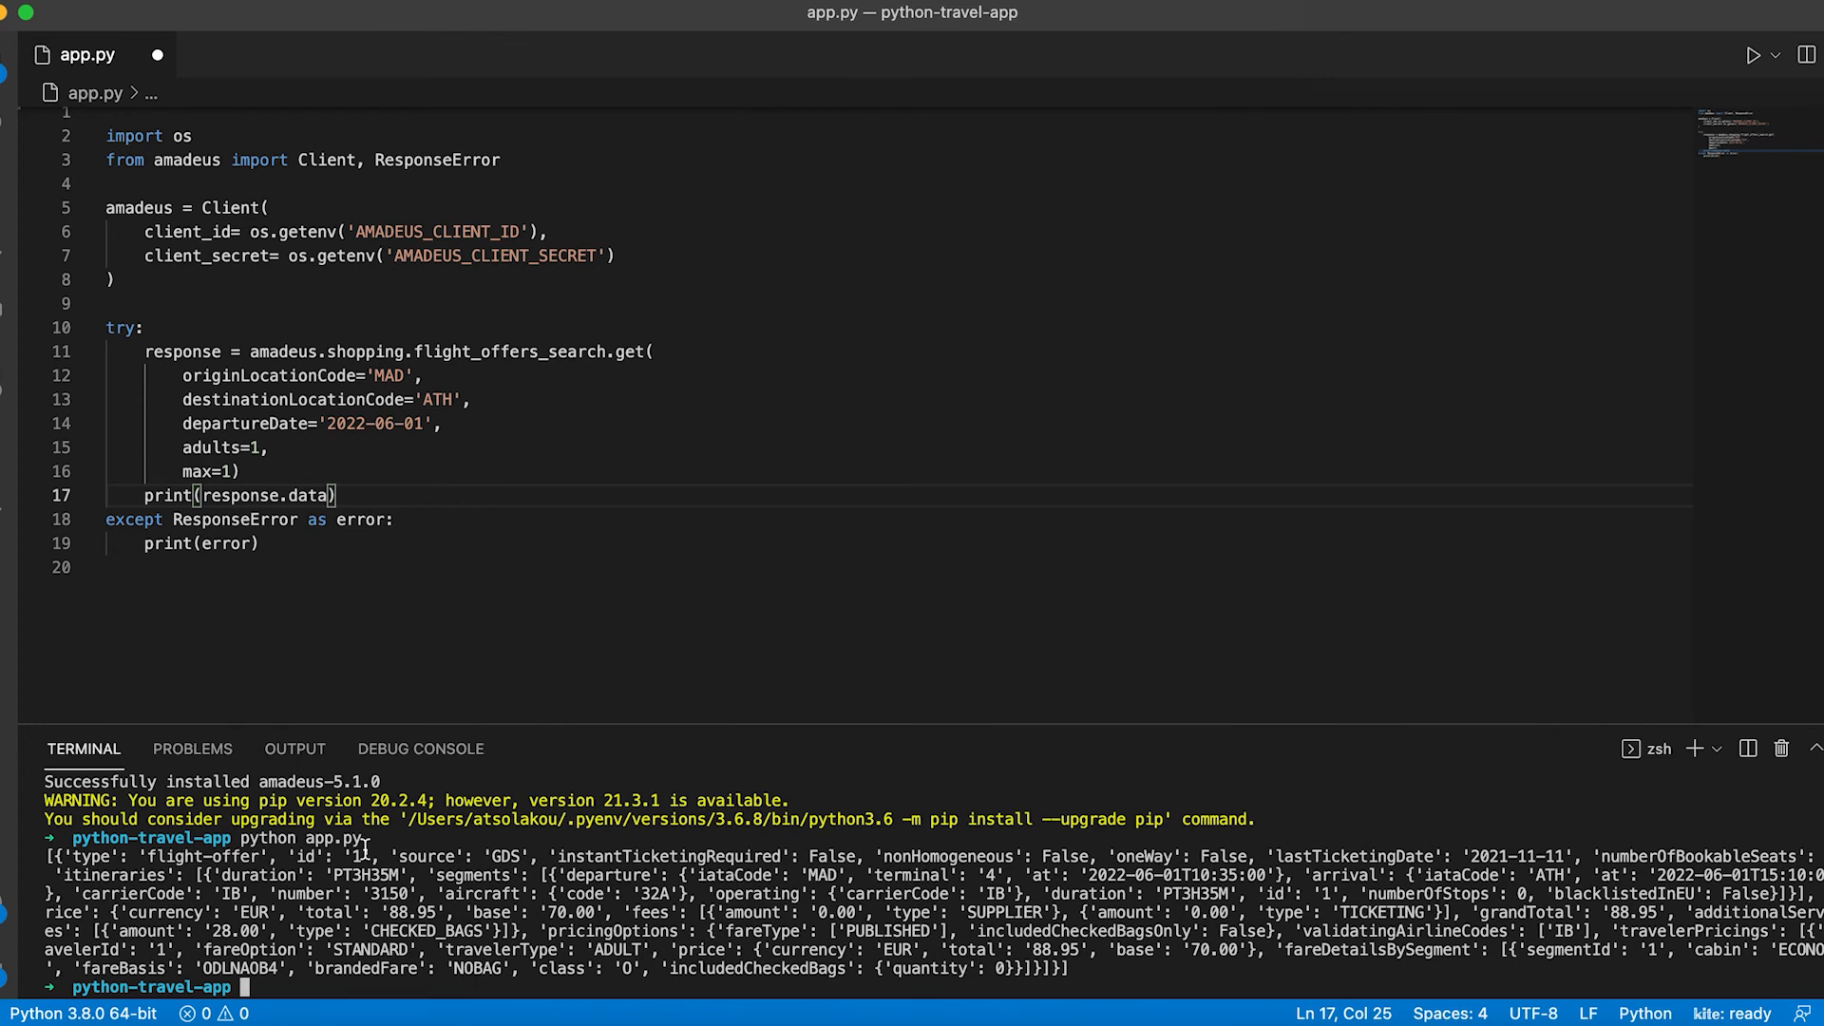
pyautogui.doubleClick(359, 876)
pyautogui.doubleClick(819, 875)
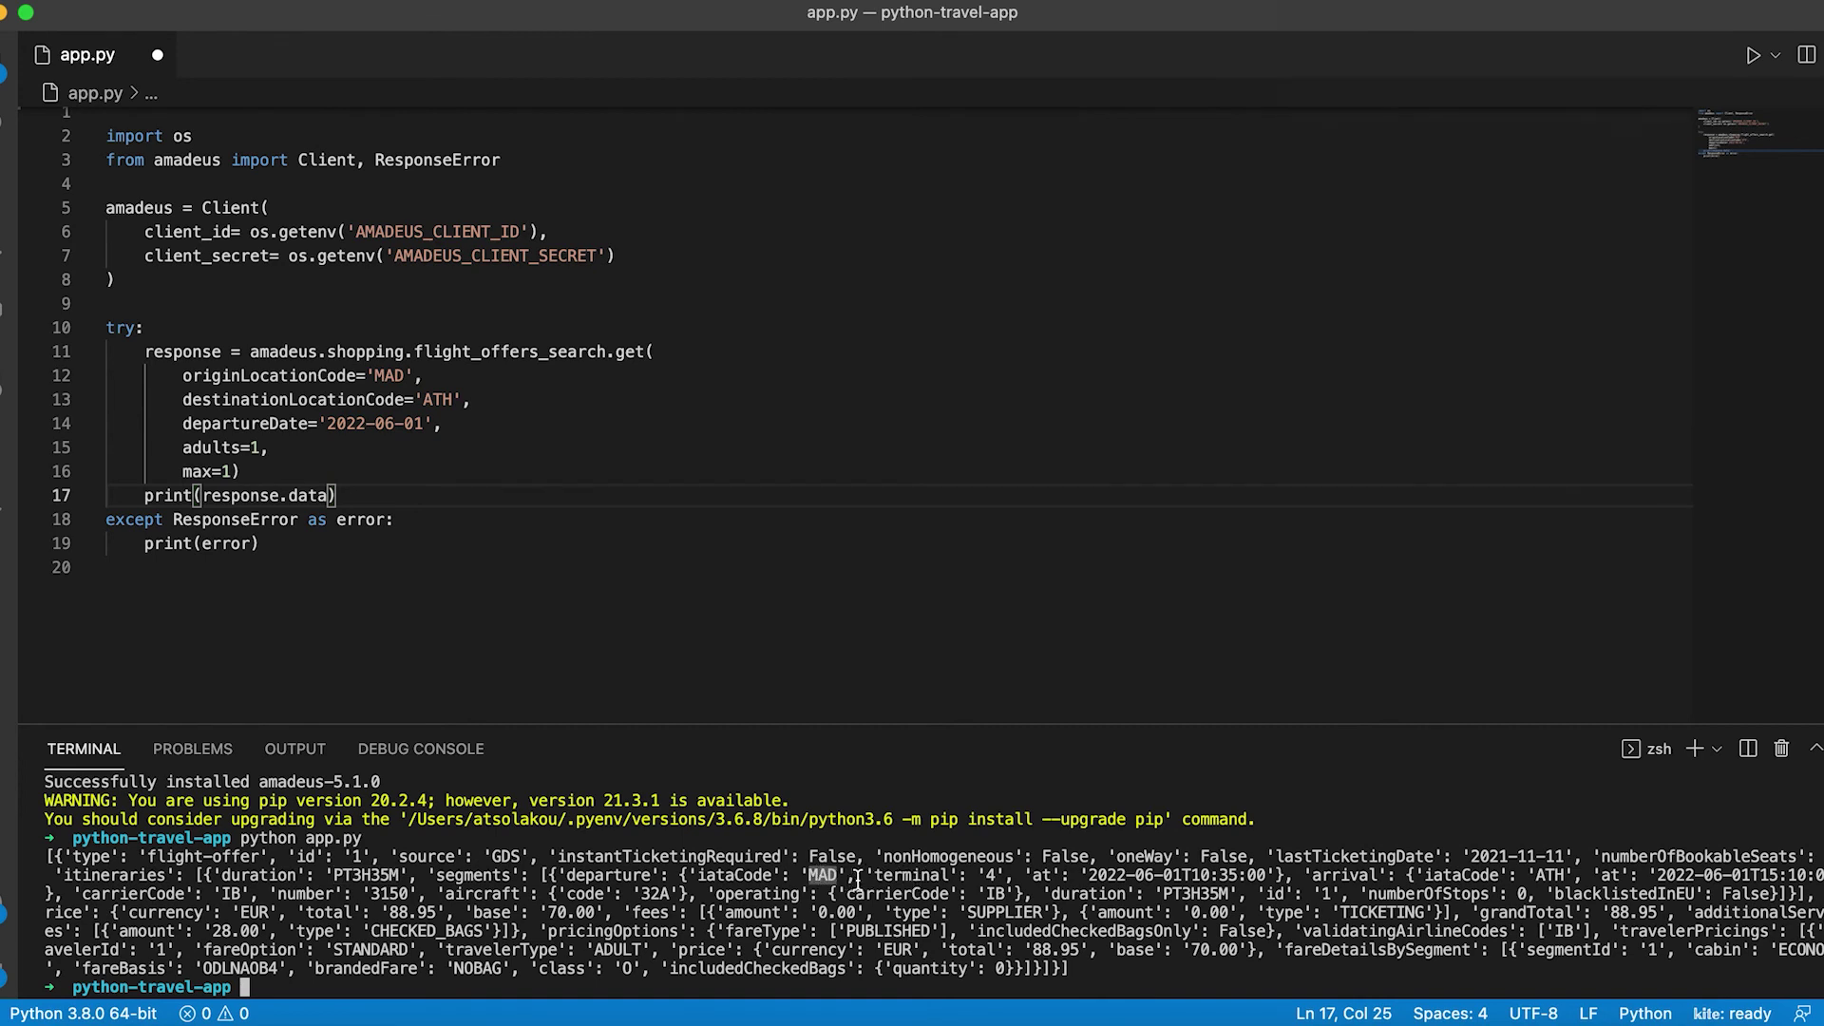
pyautogui.click(955, 881)
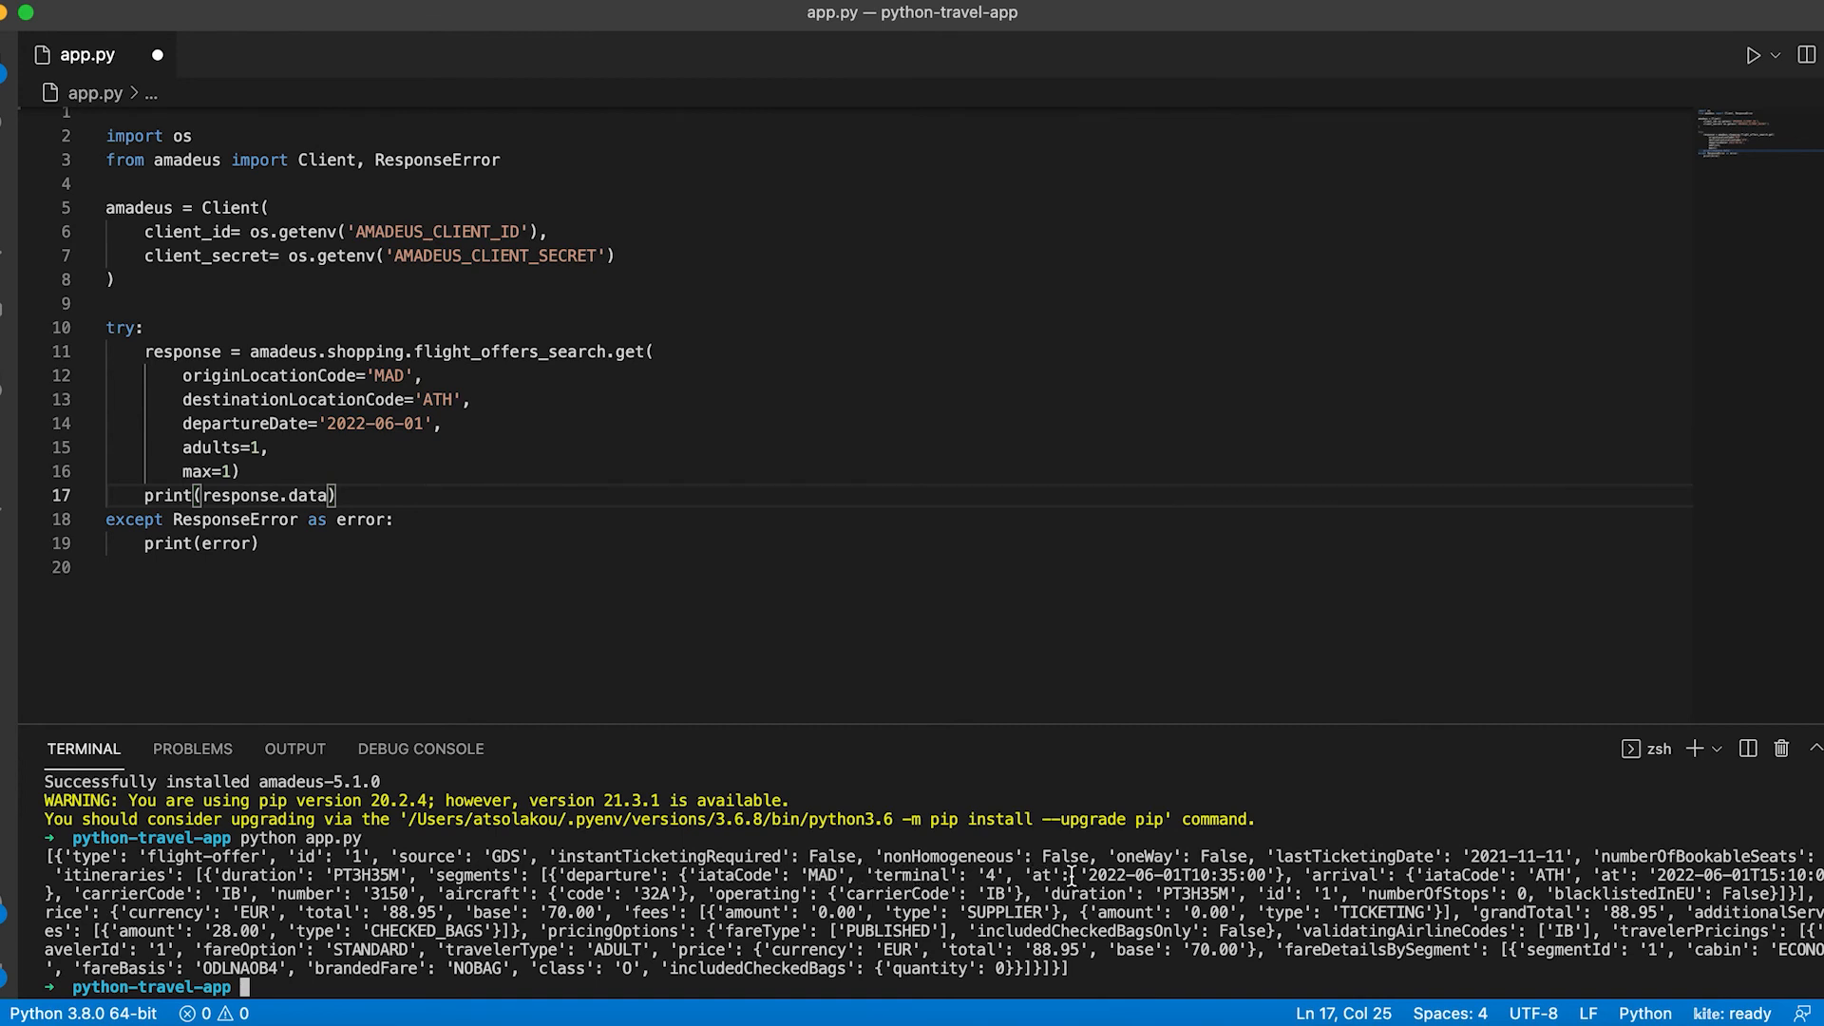